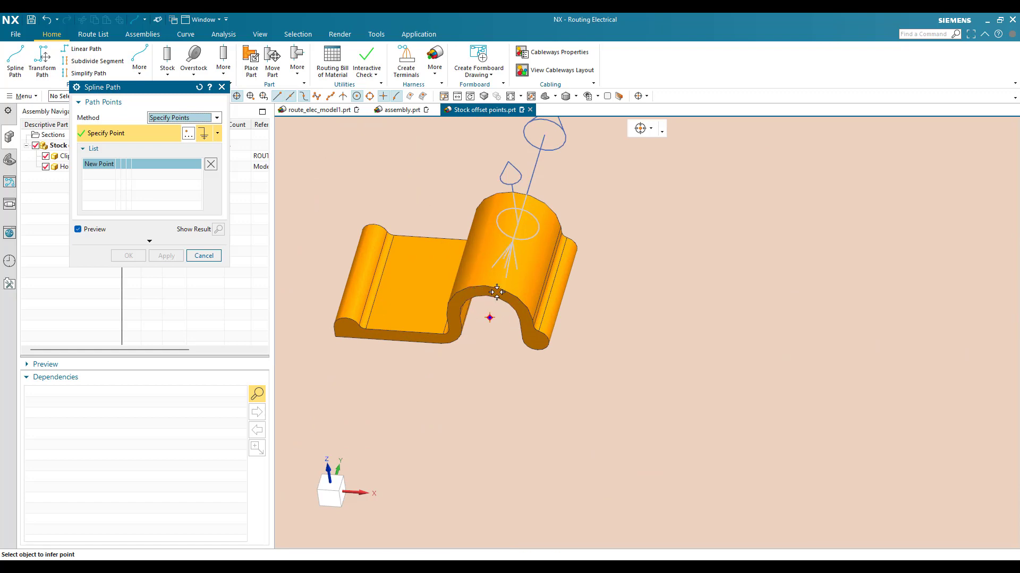
Create a spline path from the front arc centre of the left clip through both ends of the right clip's opening.
{"action": "left_click", "coordinate": [488, 314]}
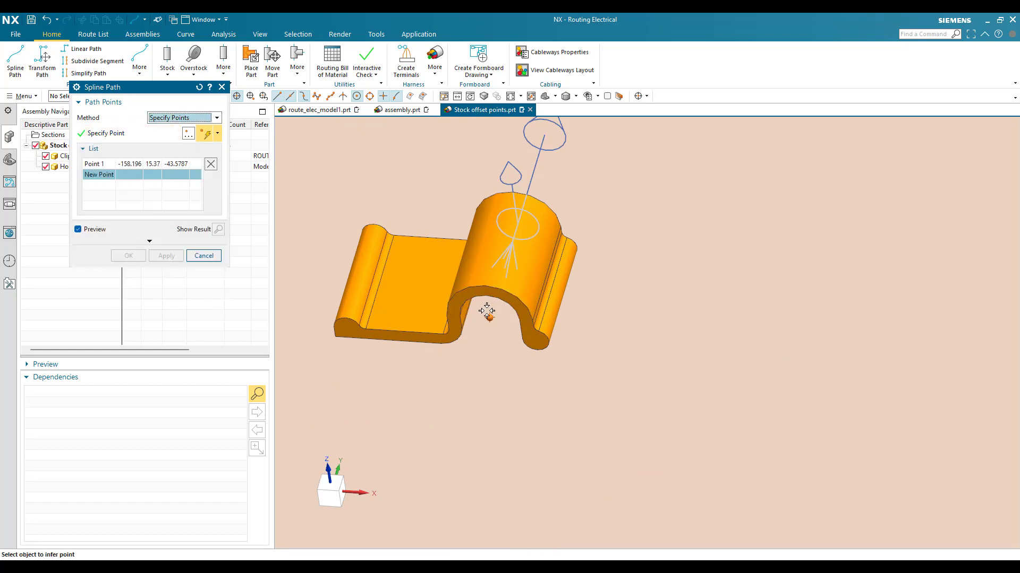
{"action": "scroll", "coordinate": [485, 316], "scroll_direction": "down", "scroll_amount": 5}
{"action": "scroll", "coordinate": [769, 197], "scroll_direction": "up", "scroll_amount": 6}
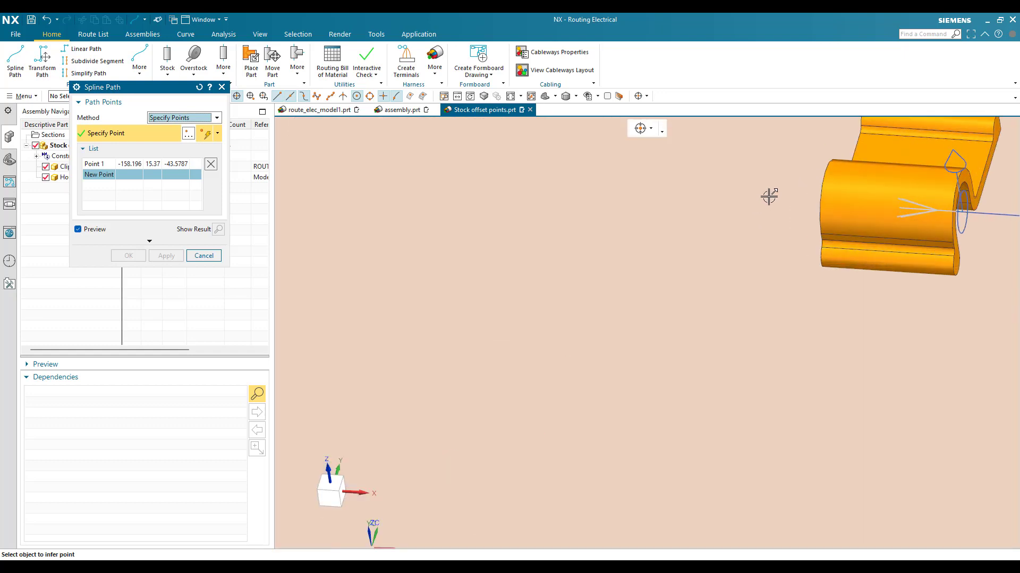
{"action": "left_click", "coordinate": [824, 187]}
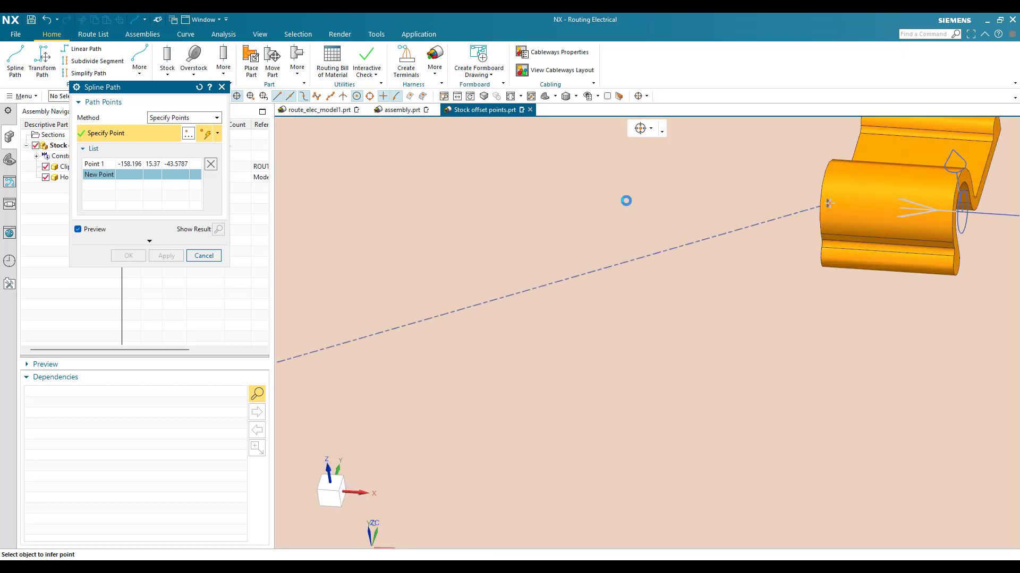
{"action": "scroll", "coordinate": [963, 183], "scroll_direction": "up", "scroll_amount": 1}
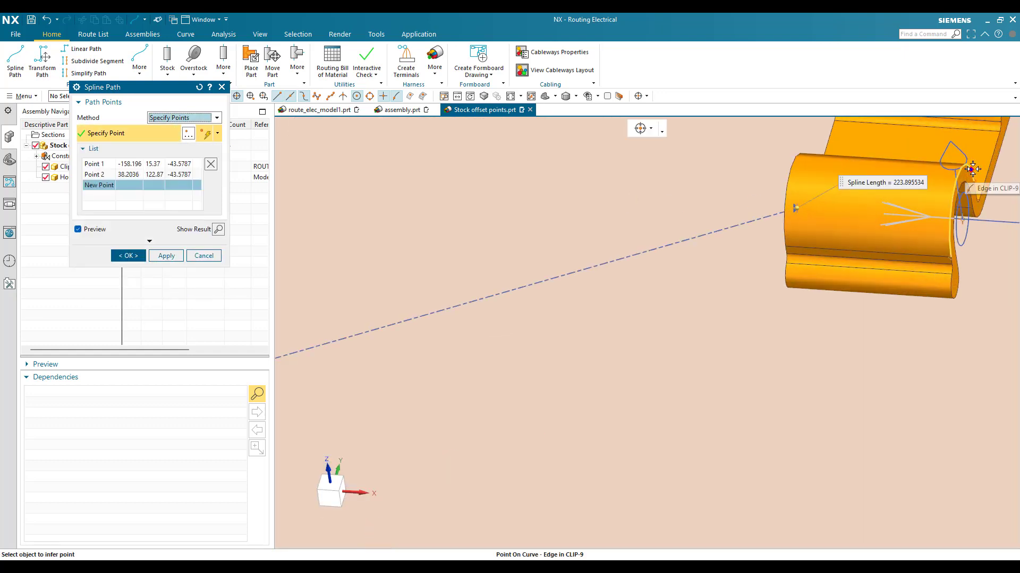
{"action": "left_click", "coordinate": [899, 210]}
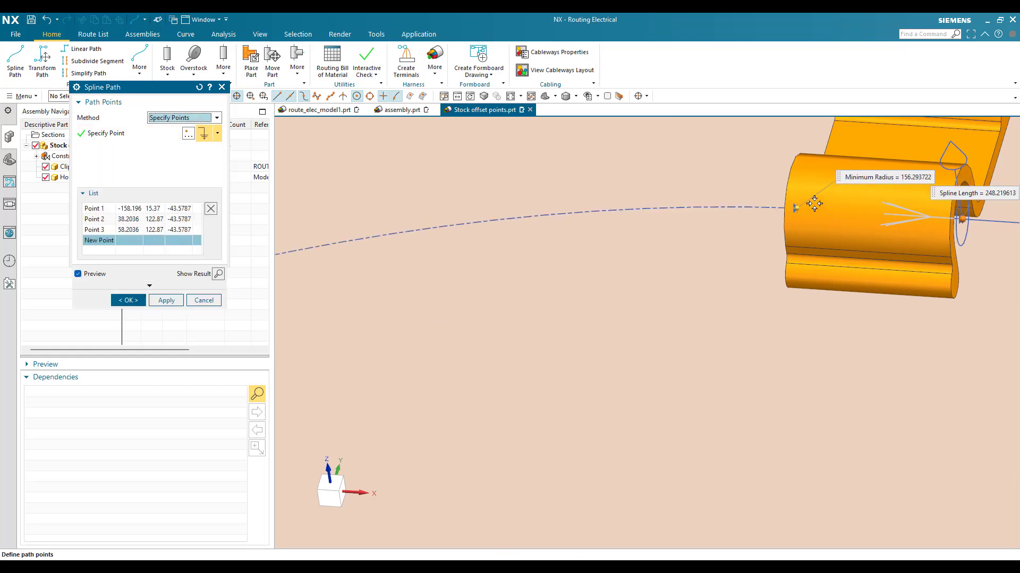
{"action": "scroll", "coordinate": [802, 206], "scroll_direction": "down", "scroll_amount": 4}
{"action": "scroll", "coordinate": [687, 217], "scroll_direction": "down", "scroll_amount": 2}
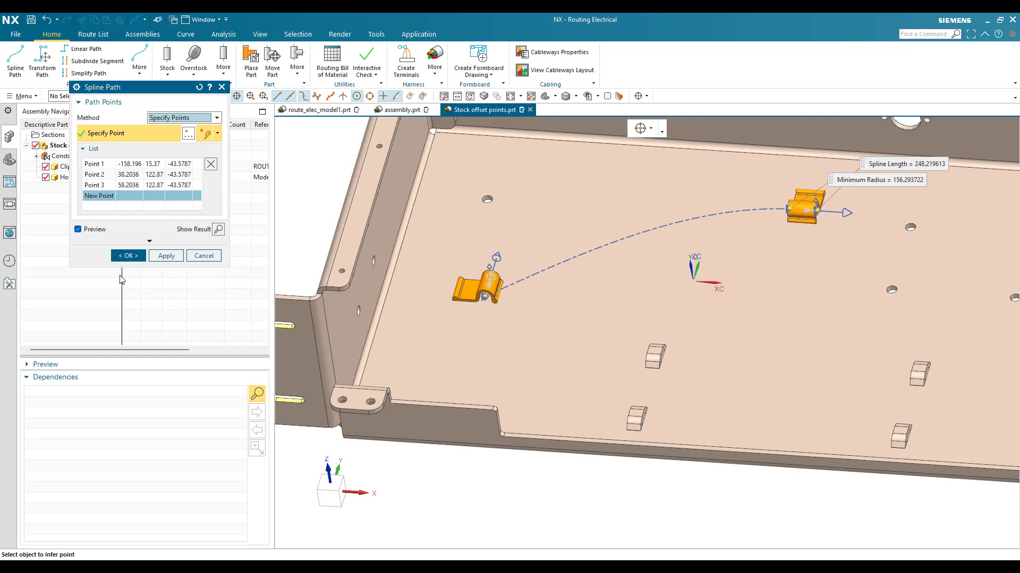
{"action": "left_click", "coordinate": [128, 256]}
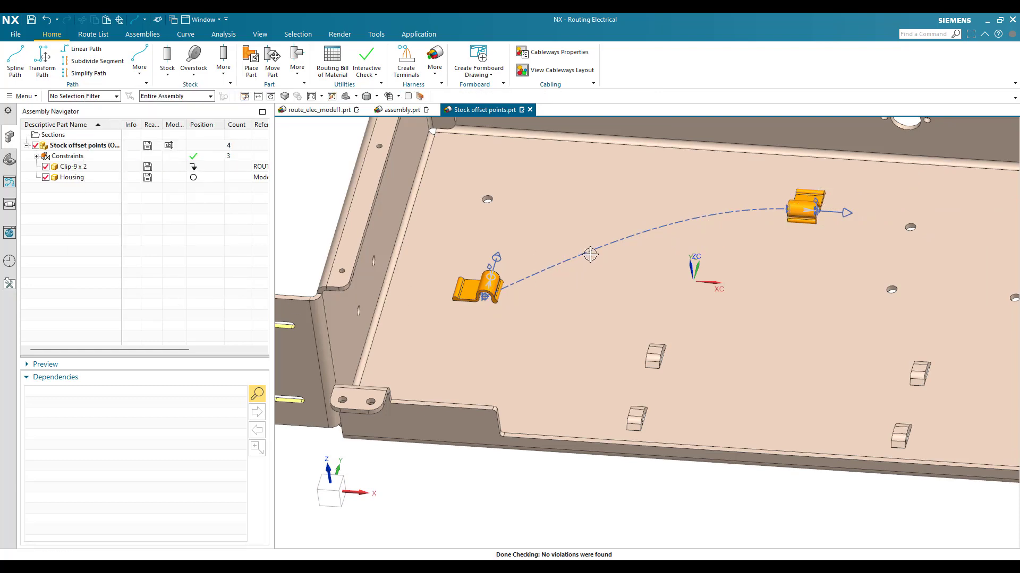
Delete the spline path running between the two clips.
{"action": "left_click", "coordinate": [574, 257]}
{"action": "key", "text": "Delete"}
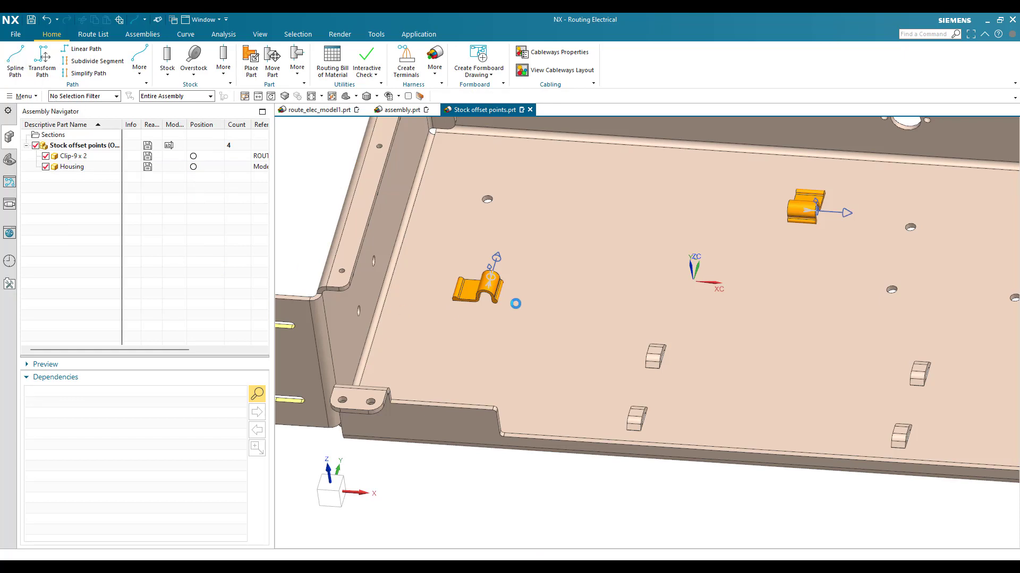
Create a spline path by specified points from the left clip's port to the right clip's port.
{"action": "scroll", "coordinate": [496, 260], "scroll_direction": "up", "scroll_amount": 5}
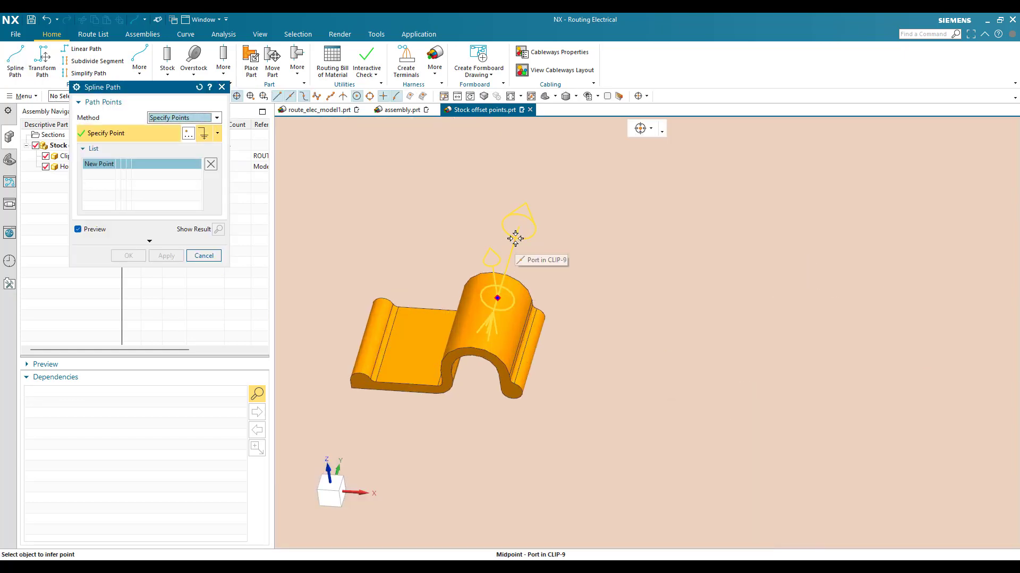
{"action": "left_click", "coordinate": [515, 238]}
{"action": "scroll", "coordinate": [444, 307], "scroll_direction": "down", "scroll_amount": 3}
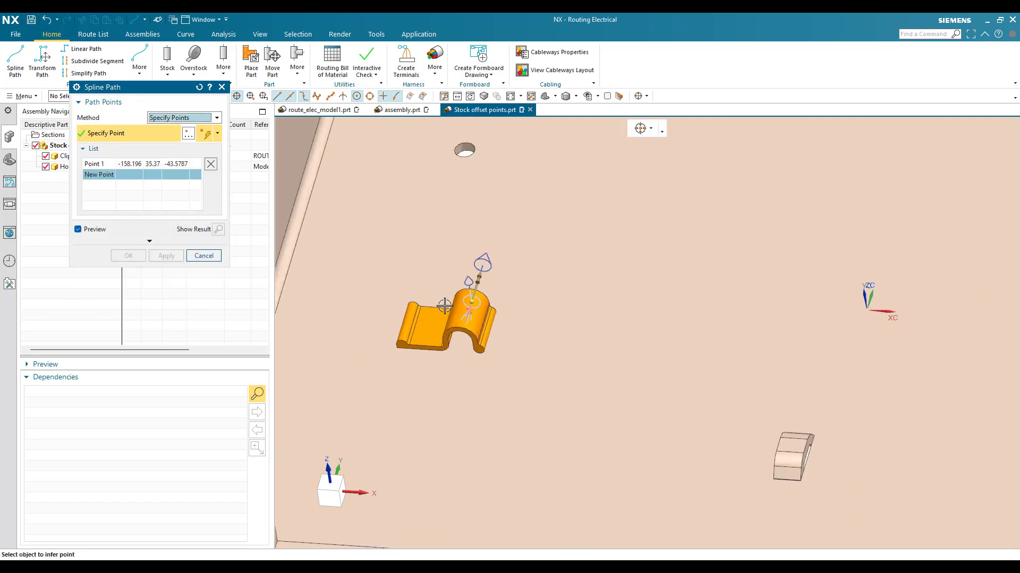
{"action": "scroll", "coordinate": [444, 307], "scroll_direction": "down", "scroll_amount": 3}
{"action": "scroll", "coordinate": [824, 222], "scroll_direction": "up", "scroll_amount": 6}
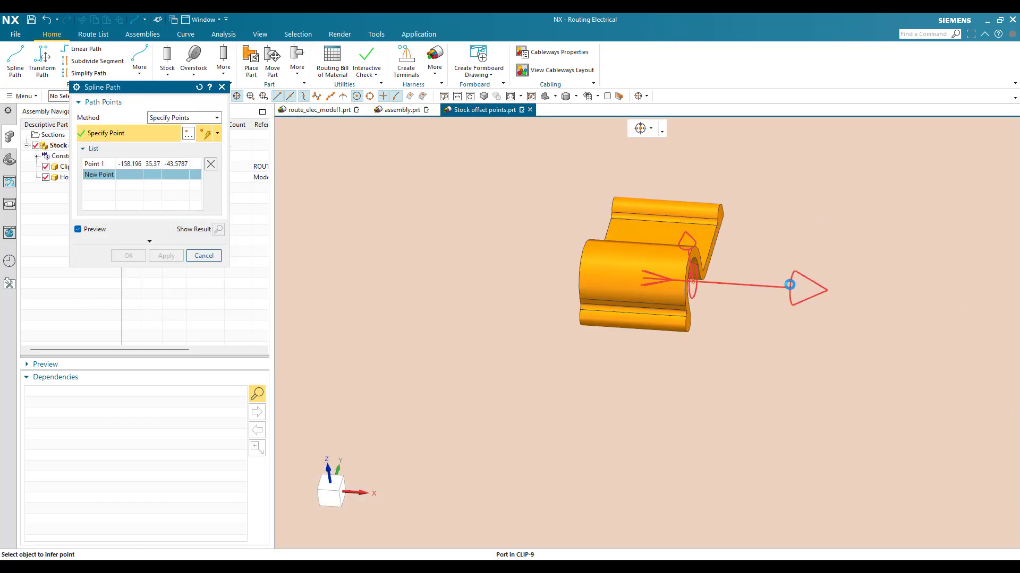
{"action": "left_click", "coordinate": [790, 282]}
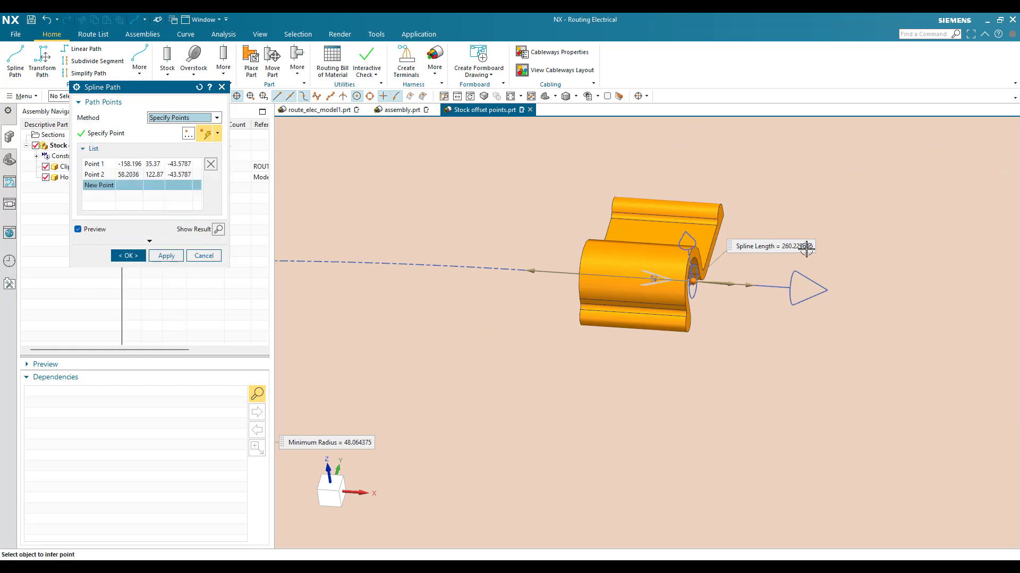
{"action": "scroll", "coordinate": [802, 246], "scroll_direction": "down", "scroll_amount": 4}
{"action": "scroll", "coordinate": [459, 263], "scroll_direction": "down", "scroll_amount": 4}
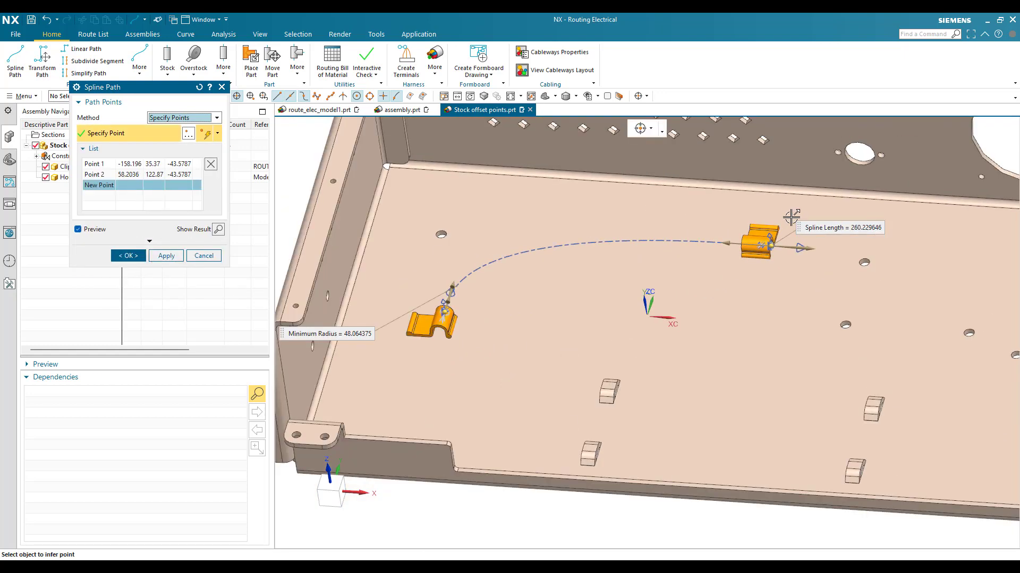
{"action": "scroll", "coordinate": [537, 282], "scroll_direction": "up", "scroll_amount": 5}
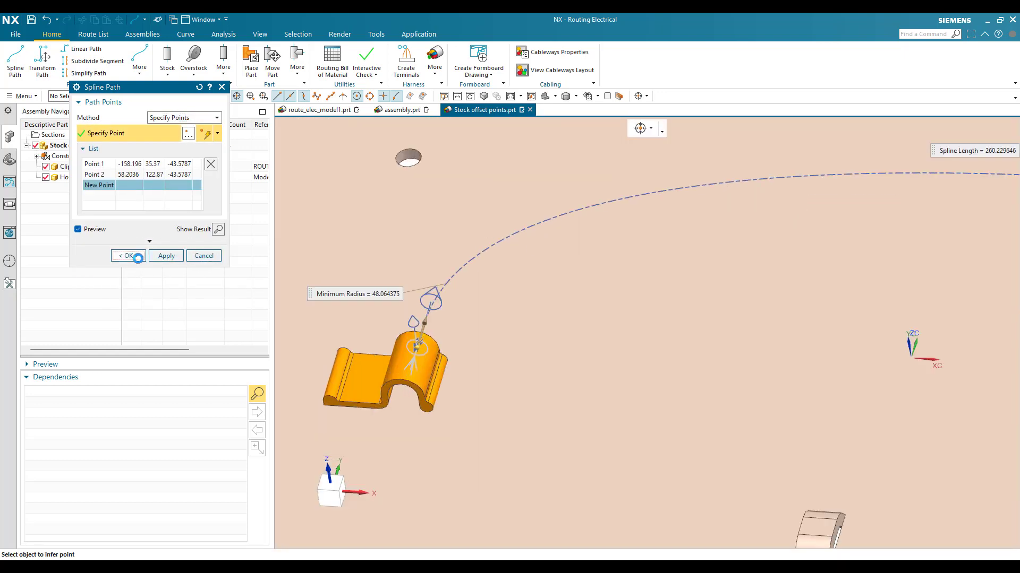
{"action": "left_click", "coordinate": [134, 255]}
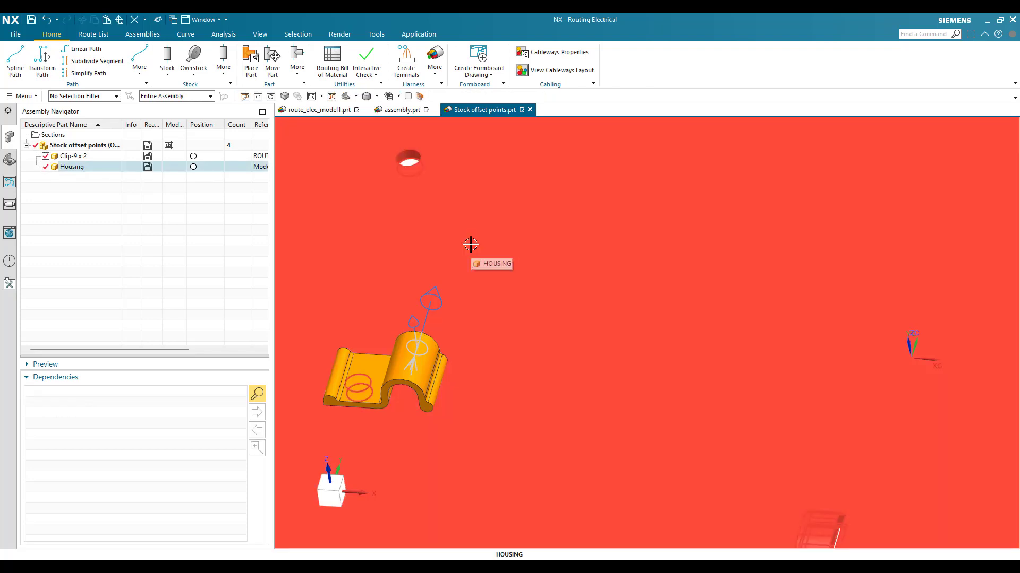
Start a new spline path using the Stock Offset Points method.
{"action": "scroll", "coordinate": [471, 244], "scroll_direction": "down", "scroll_amount": 2}
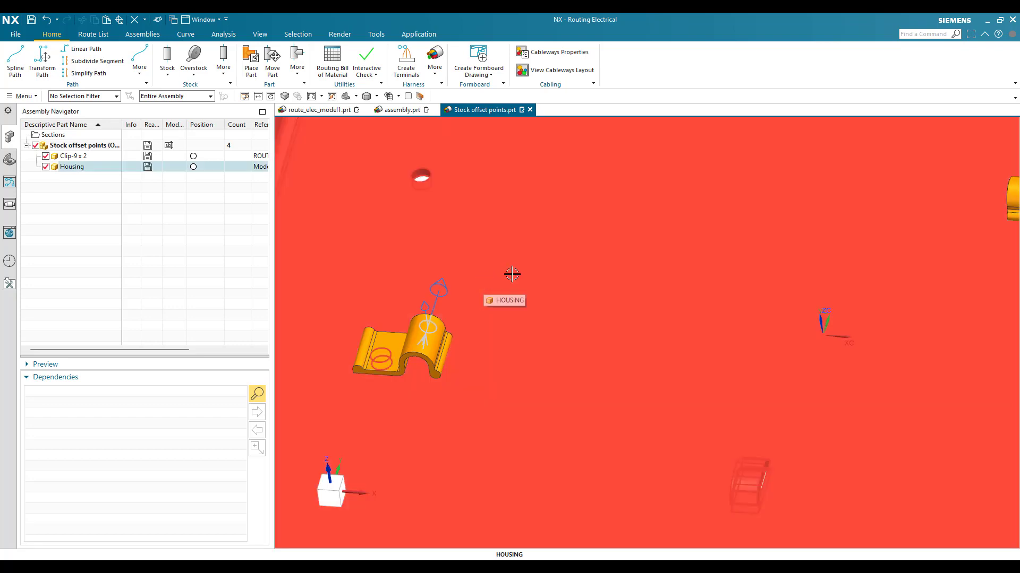
{"action": "scroll", "coordinate": [512, 274], "scroll_direction": "down", "scroll_amount": 4}
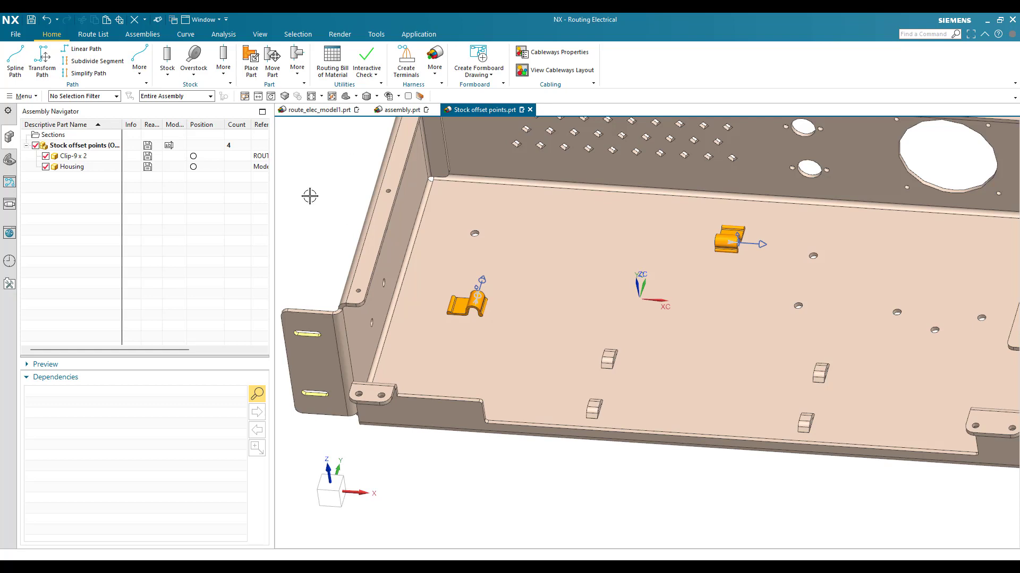
{"action": "key", "text": "ctrl+f"}
{"action": "left_click", "coordinate": [16, 63]}
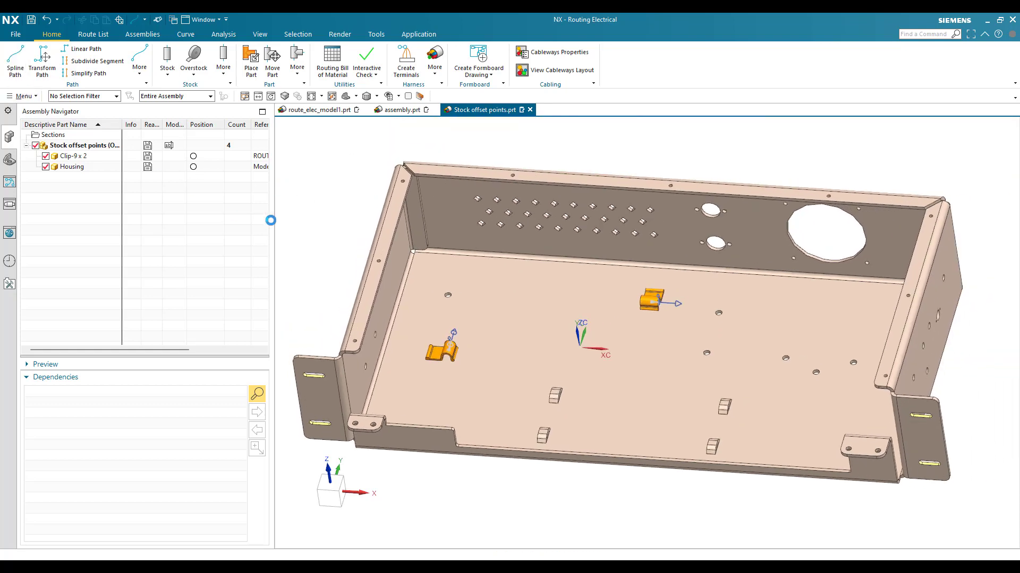
{"action": "left_click", "coordinate": [202, 119]}
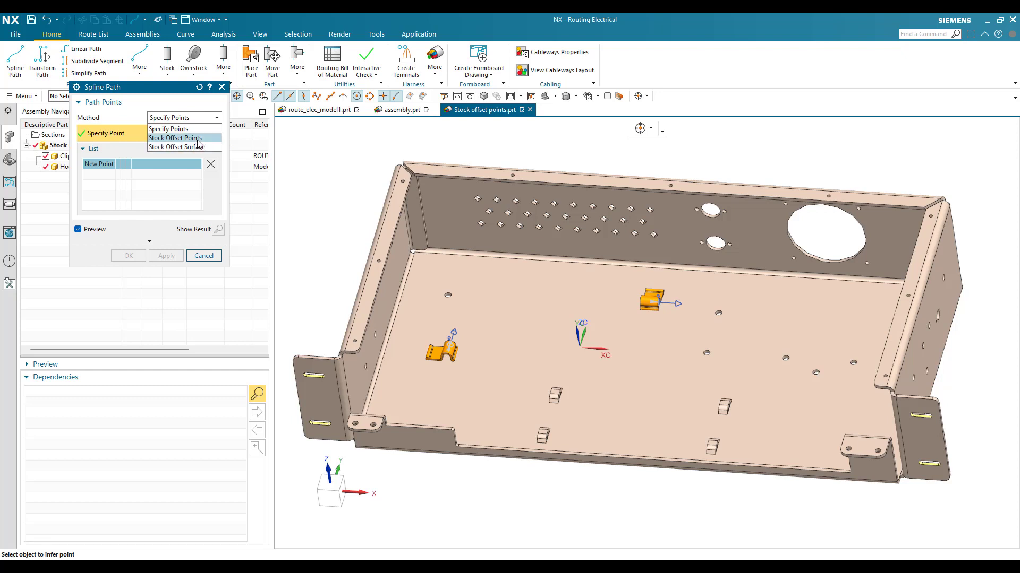
{"action": "left_click", "coordinate": [200, 138]}
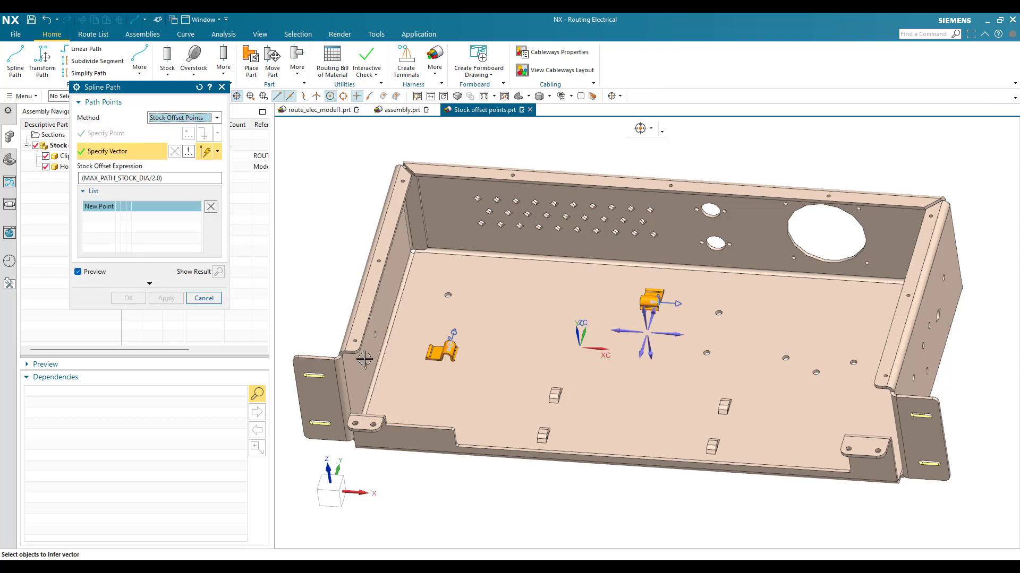
Set the spline path's offset vector to the downward Z direction.
{"action": "scroll", "coordinate": [579, 411], "scroll_direction": "up", "scroll_amount": 3}
{"action": "scroll", "coordinate": [722, 300], "scroll_direction": "down", "scroll_amount": 3}
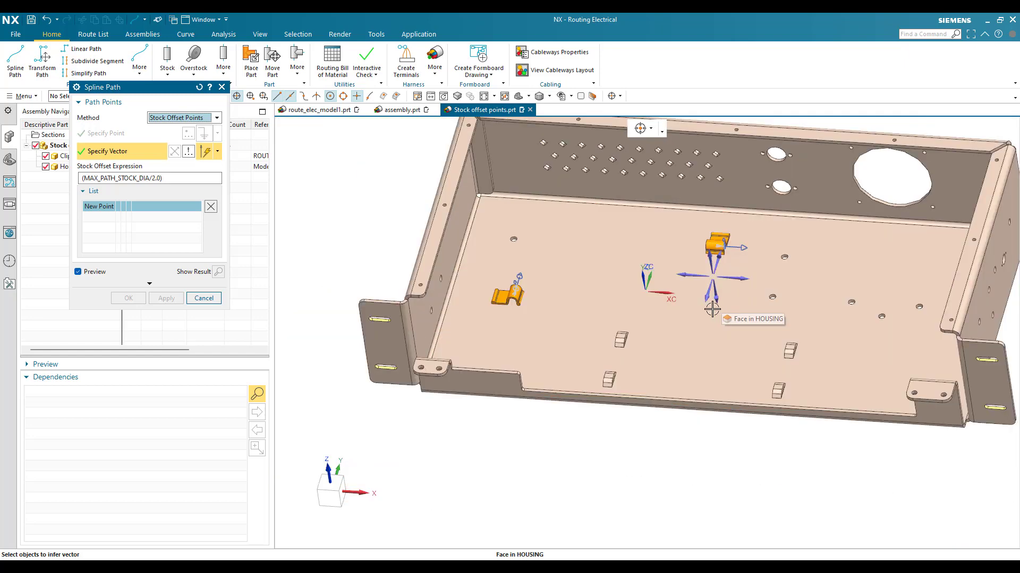
{"action": "mouse_move", "coordinate": [685, 293]}
{"action": "middle_mouse_down"}
{"action": "mouse_move", "coordinate": [700, 276]}
{"action": "mouse_move", "coordinate": [689, 285]}
{"action": "middle_mouse_up"}
{"action": "scroll", "coordinate": [723, 263], "scroll_direction": "up", "scroll_amount": 3}
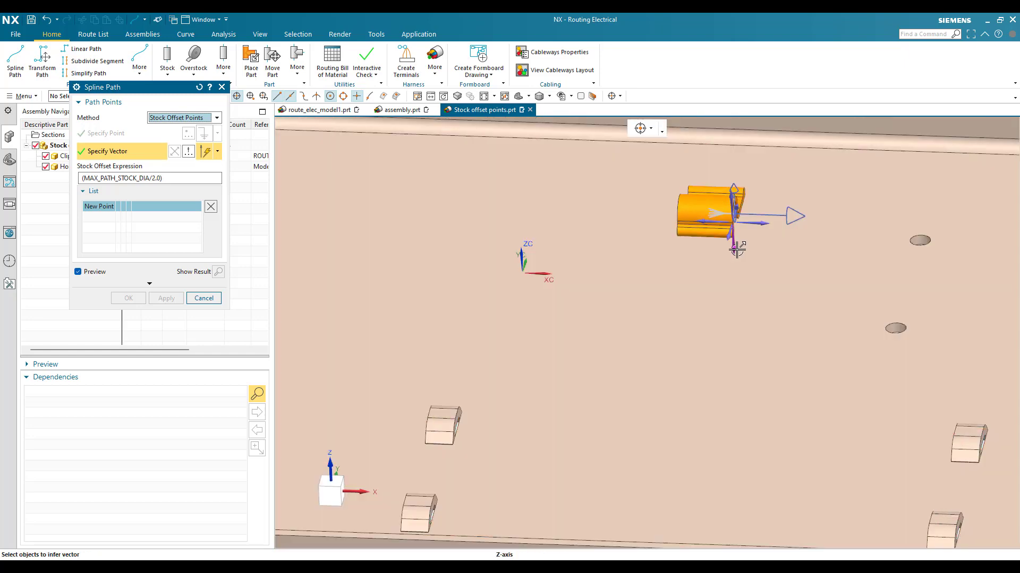
{"action": "left_click", "coordinate": [737, 250]}
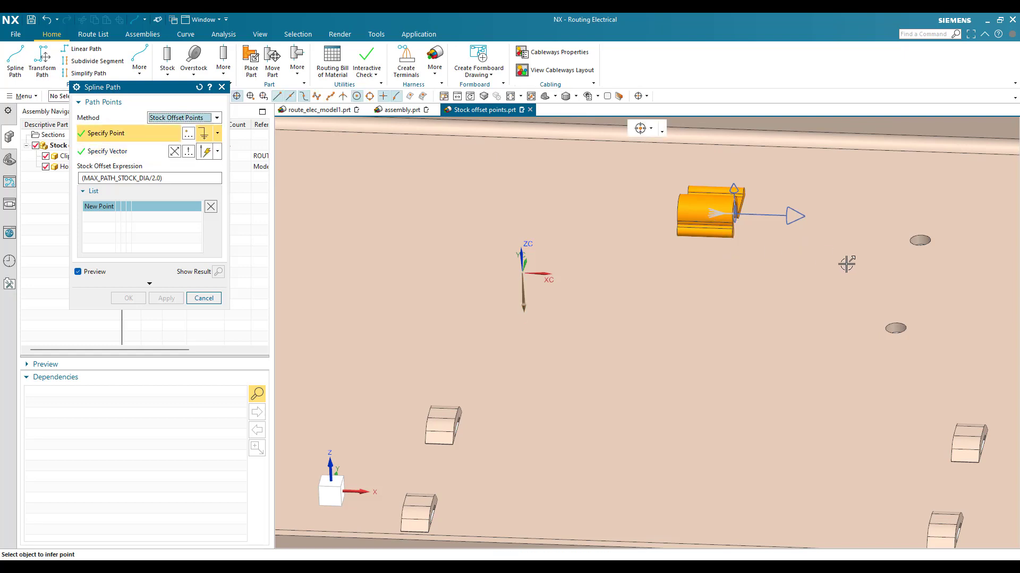
Add the first offset point at the crest of the inner arch edge on the left clip's front face.
{"action": "scroll", "coordinate": [848, 265], "scroll_direction": "down", "scroll_amount": 3}
{"action": "scroll", "coordinate": [850, 267], "scroll_direction": "down", "scroll_amount": 2}
{"action": "scroll", "coordinate": [756, 294], "scroll_direction": "up", "scroll_amount": 3}
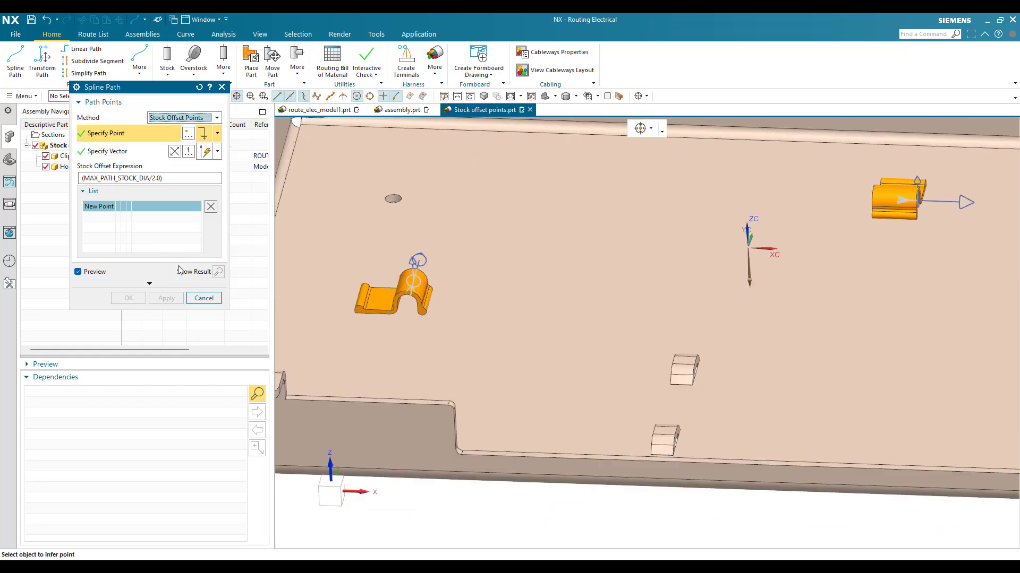
{"action": "scroll", "coordinate": [363, 330], "scroll_direction": "up", "scroll_amount": 2}
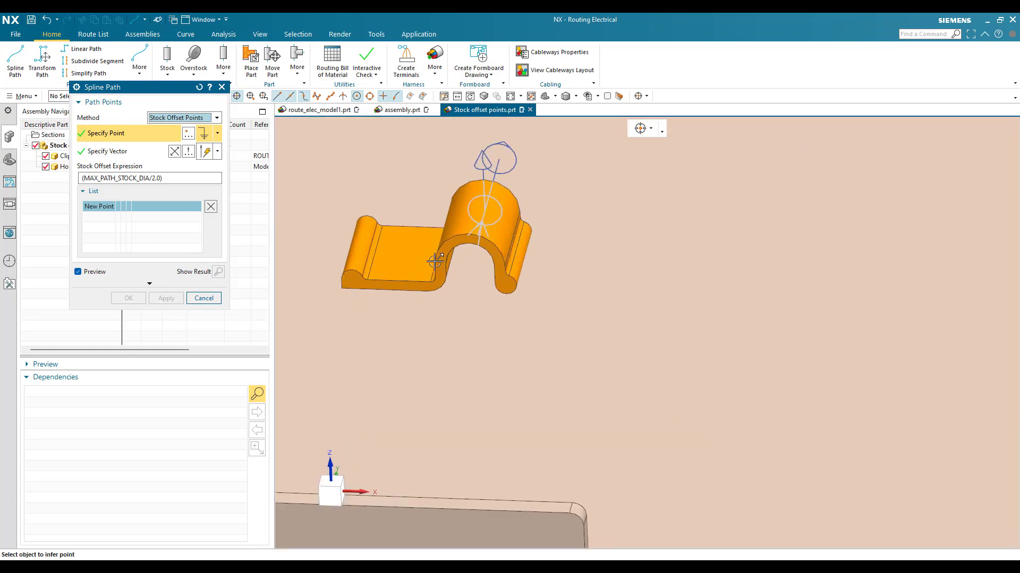
{"action": "scroll", "coordinate": [455, 228], "scroll_direction": "up", "scroll_amount": 4}
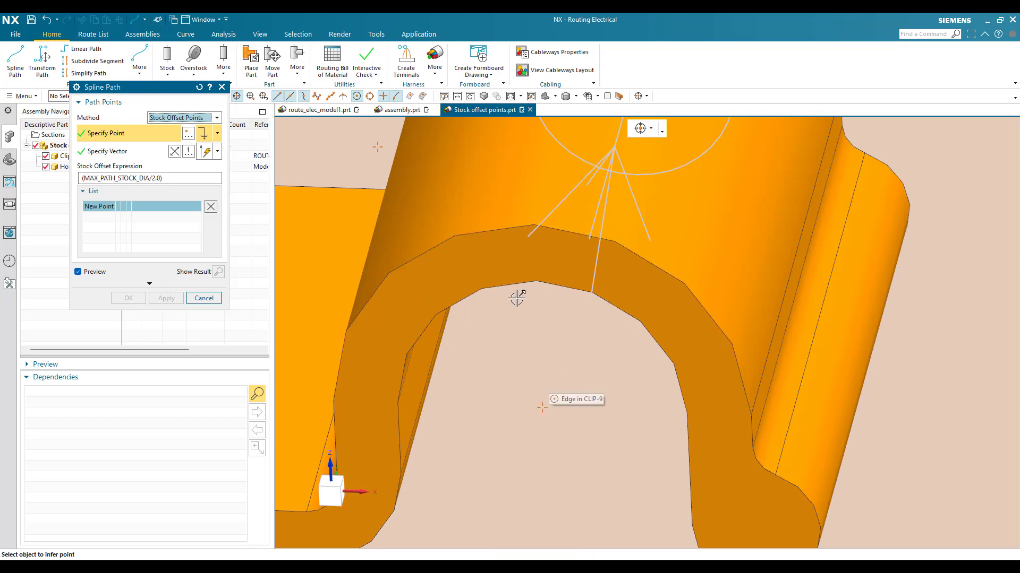
{"action": "left_click", "coordinate": [537, 279]}
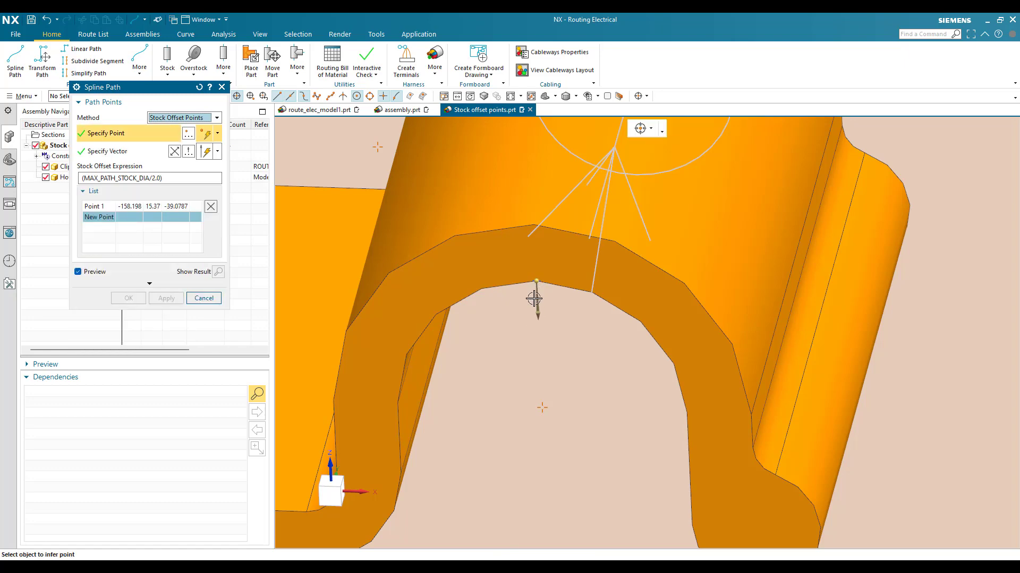
Add the second offset point on the inner arch edge at the rear end of the same clip.
{"action": "scroll", "coordinate": [535, 307], "scroll_direction": "down", "scroll_amount": 5}
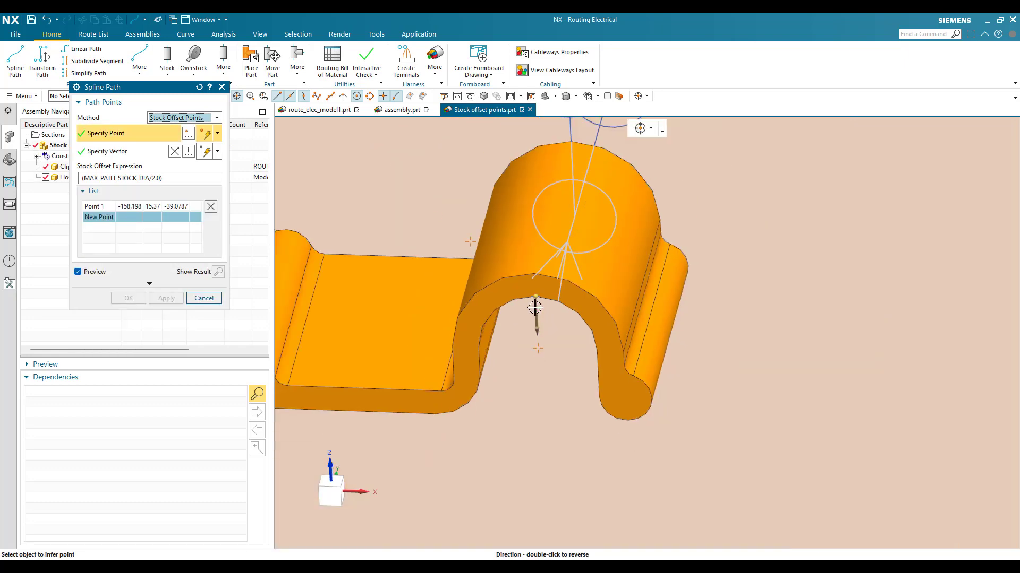
{"action": "middle_click_drag", "start_coordinate": [562, 299], "coordinate": [619, 349]}
{"action": "scroll", "coordinate": [618, 350], "scroll_direction": "down", "scroll_amount": 3}
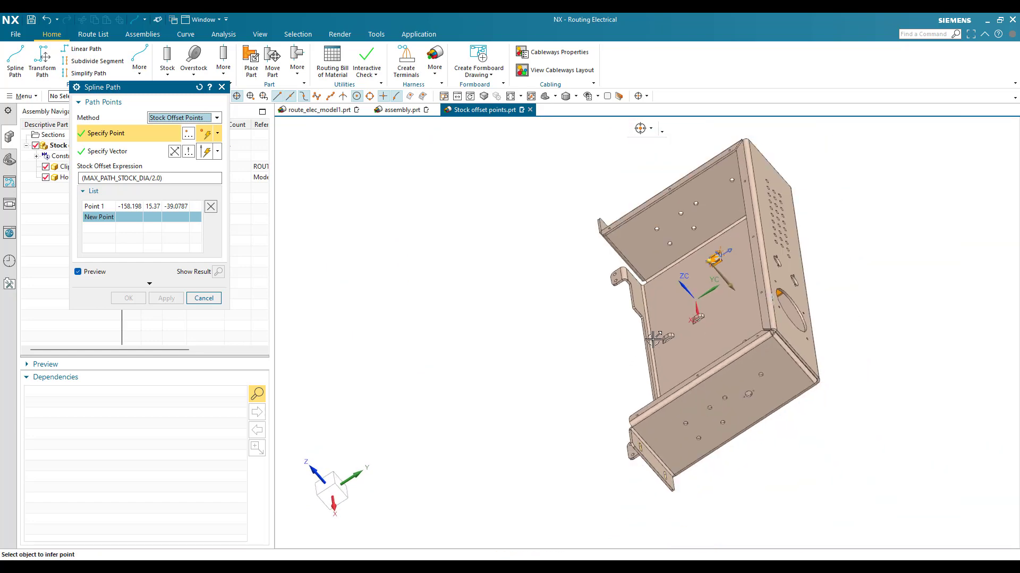
{"action": "scroll", "coordinate": [751, 201], "scroll_direction": "up", "scroll_amount": 10}
{"action": "scroll", "coordinate": [752, 201], "scroll_direction": "up", "scroll_amount": 3}
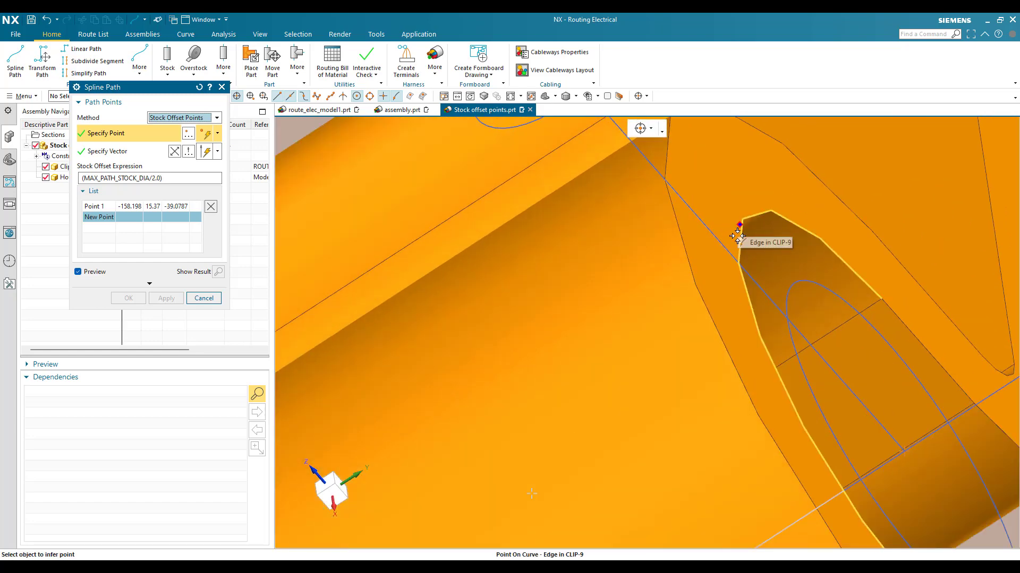
{"action": "left_click", "coordinate": [738, 271]}
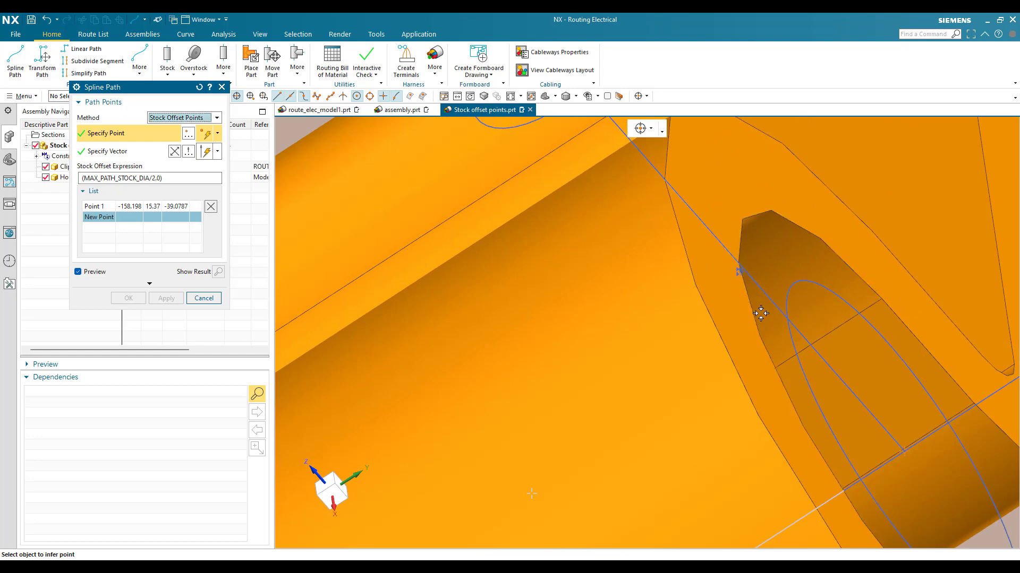
{"action": "scroll", "coordinate": [685, 251], "scroll_direction": "down", "scroll_amount": 10}
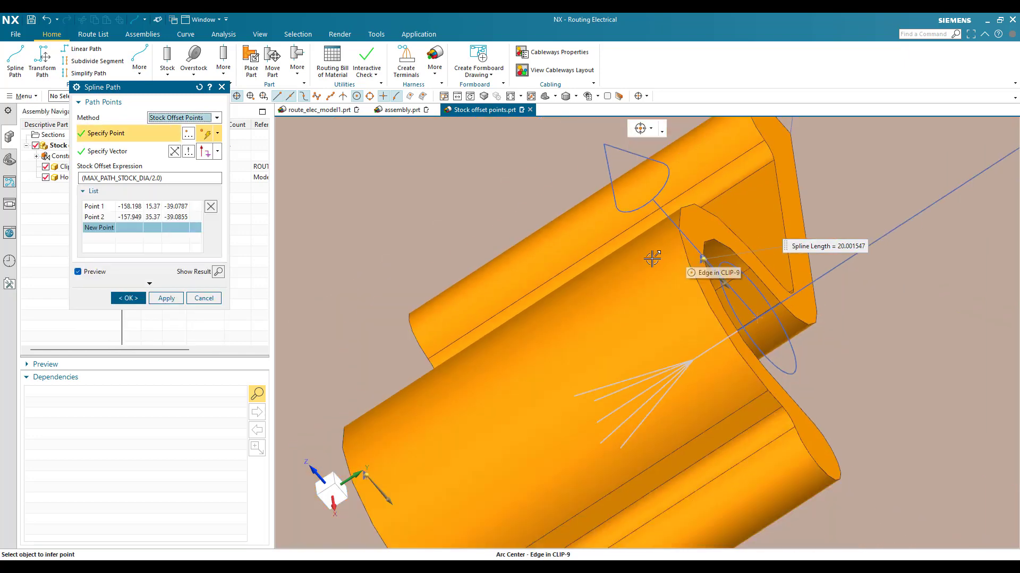
Add the third offset point on the inner arch edge of the right clip, at its end facing the left clip.
{"action": "middle_click_drag", "start_coordinate": [613, 307], "coordinate": [660, 284]}
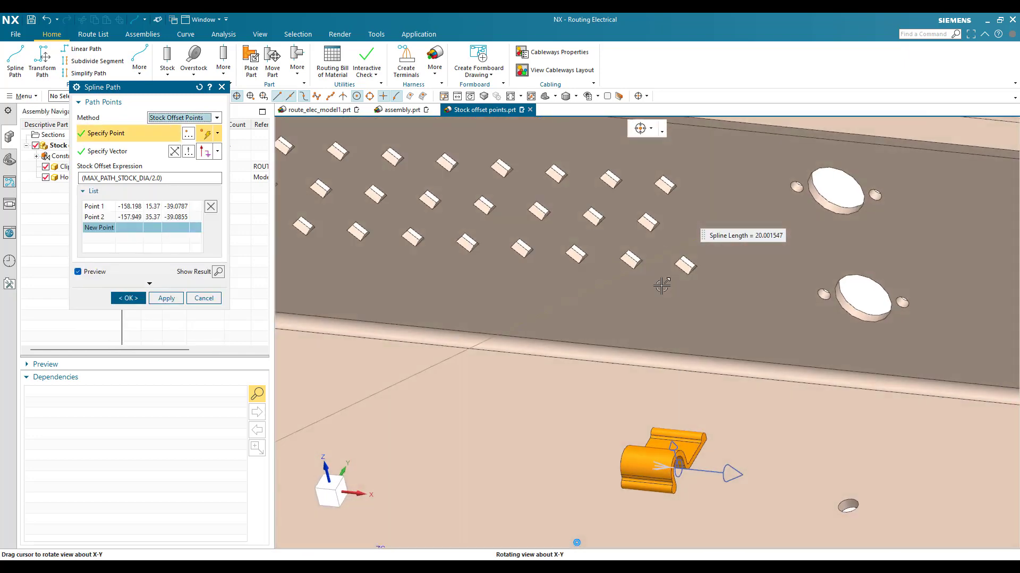
{"action": "scroll", "coordinate": [660, 290], "scroll_direction": "down", "scroll_amount": 5}
{"action": "scroll", "coordinate": [646, 392], "scroll_direction": "up", "scroll_amount": 7}
{"action": "scroll", "coordinate": [677, 249], "scroll_direction": "up", "scroll_amount": 4}
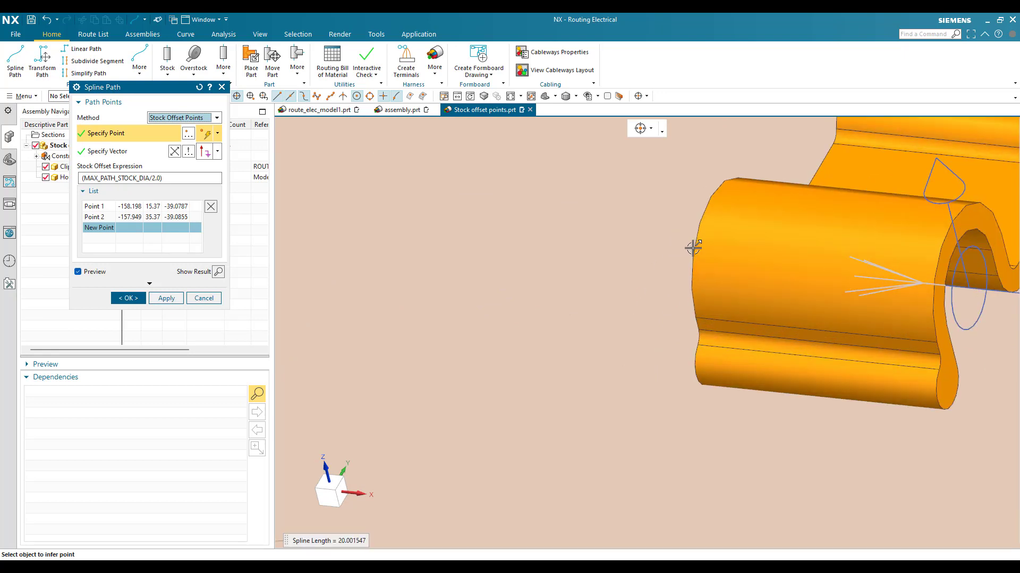
{"action": "middle_click_drag", "start_coordinate": [691, 248], "coordinate": [764, 237]}
{"action": "scroll", "coordinate": [900, 177], "scroll_direction": "up", "scroll_amount": 5}
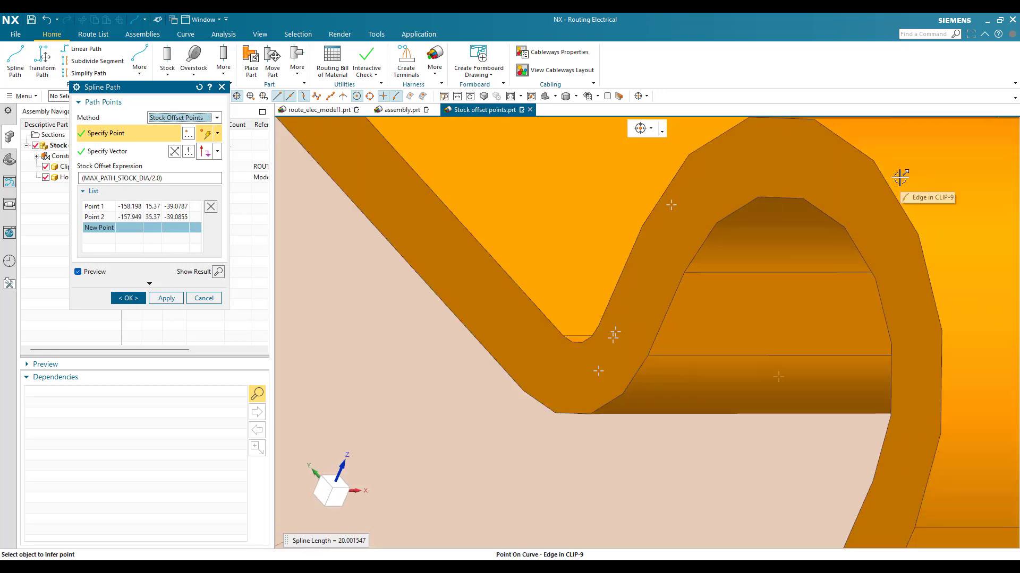
{"action": "left_click", "coordinate": [845, 224]}
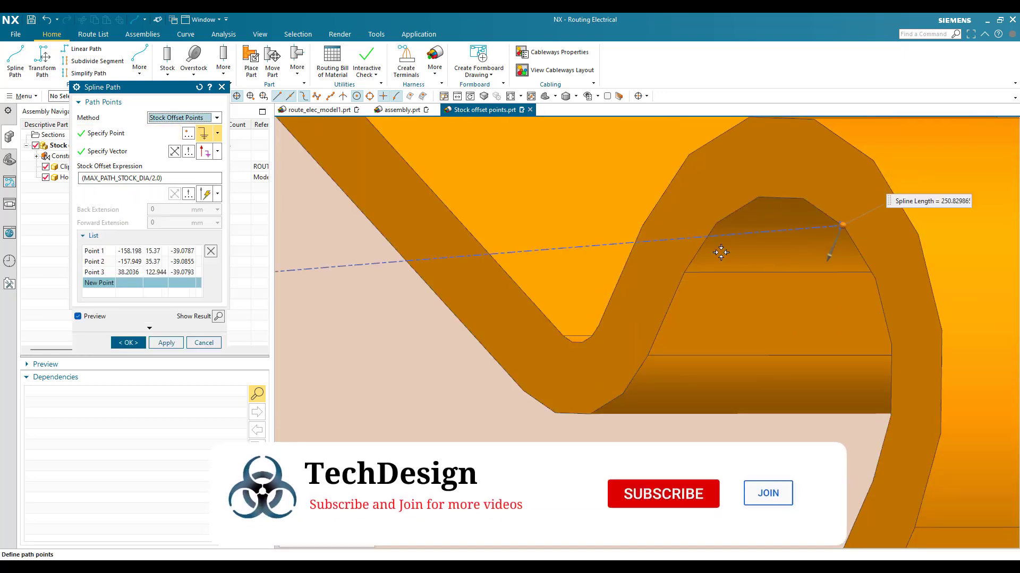
Turn off the Arc Center snap and add the fourth offset point on the inner arch edge at the right clip's far end.
{"action": "scroll", "coordinate": [720, 253], "scroll_direction": "down", "scroll_amount": 9}
{"action": "middle_click_drag", "start_coordinate": [721, 252], "coordinate": [692, 273]}
{"action": "scroll", "coordinate": [692, 273], "scroll_direction": "down", "scroll_amount": 4}
{"action": "scroll", "coordinate": [842, 269], "scroll_direction": "up", "scroll_amount": 7}
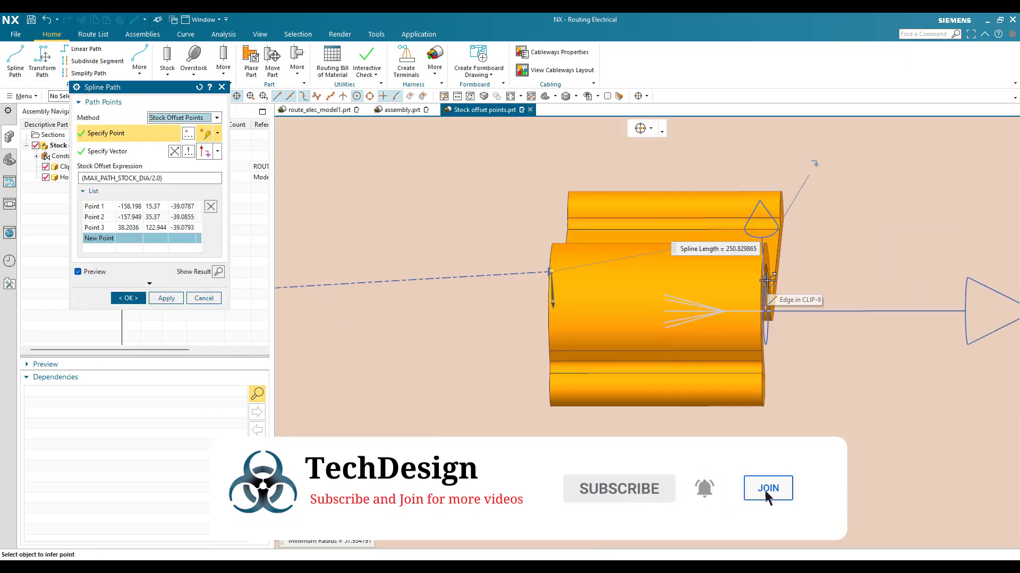
{"action": "scroll", "coordinate": [767, 280], "scroll_direction": "up", "scroll_amount": 6}
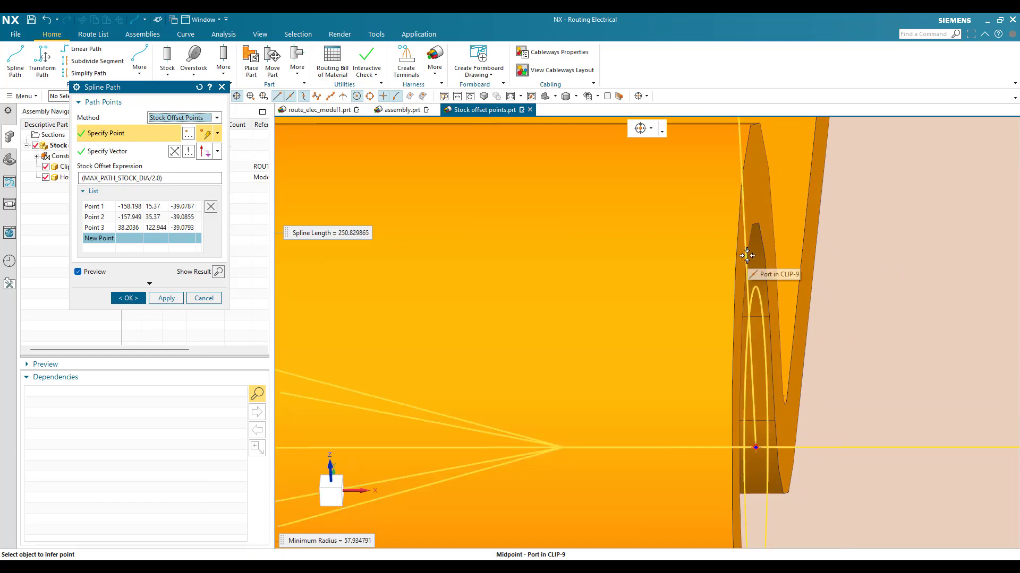
{"action": "scroll", "coordinate": [735, 278], "scroll_direction": "down", "scroll_amount": 8}
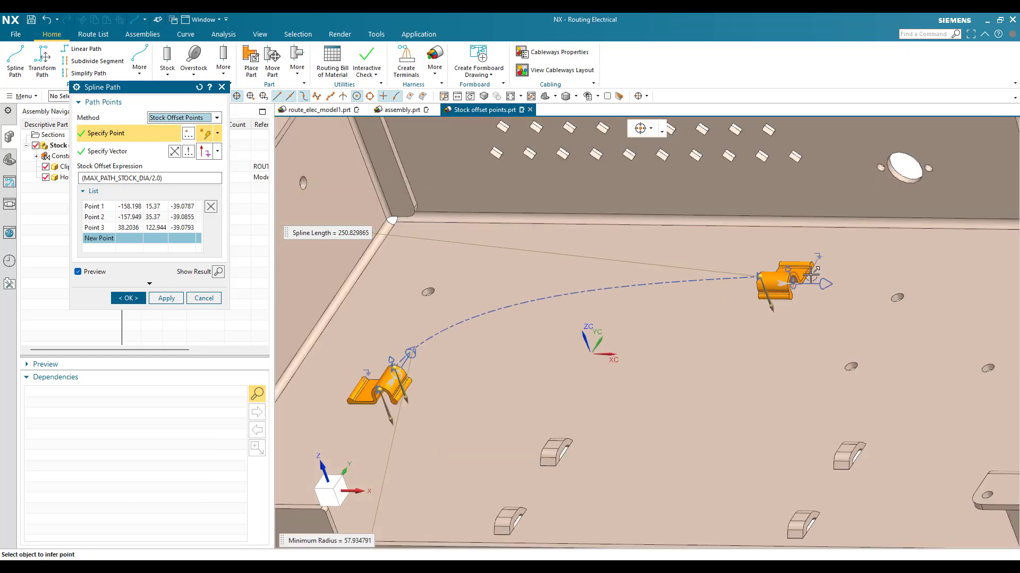
{"action": "scroll", "coordinate": [814, 272], "scroll_direction": "up", "scroll_amount": 8}
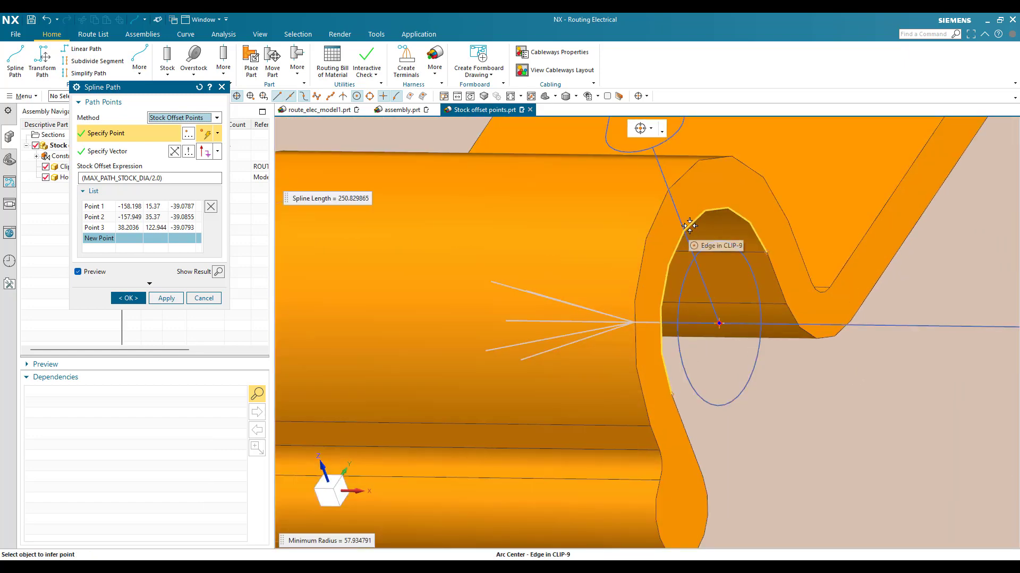
{"action": "scroll", "coordinate": [688, 226], "scroll_direction": "up", "scroll_amount": 3}
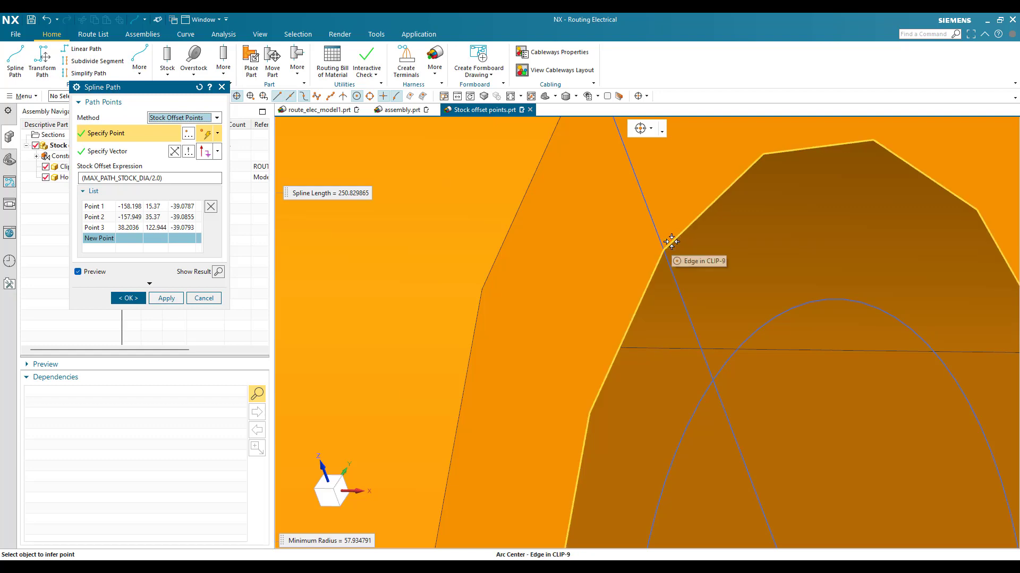
{"action": "left_click", "coordinate": [650, 128]}
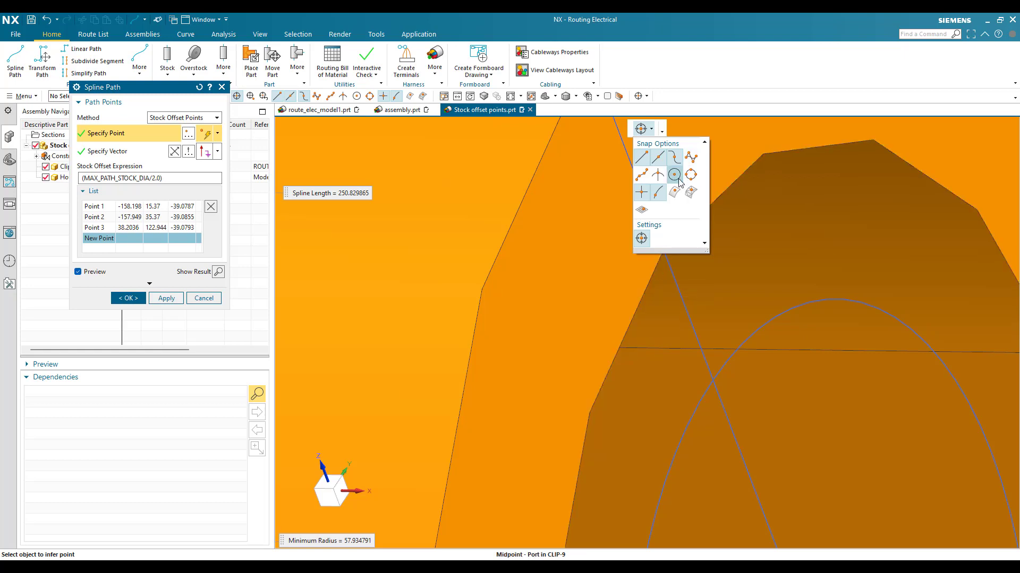
{"action": "left_click", "coordinate": [655, 275]}
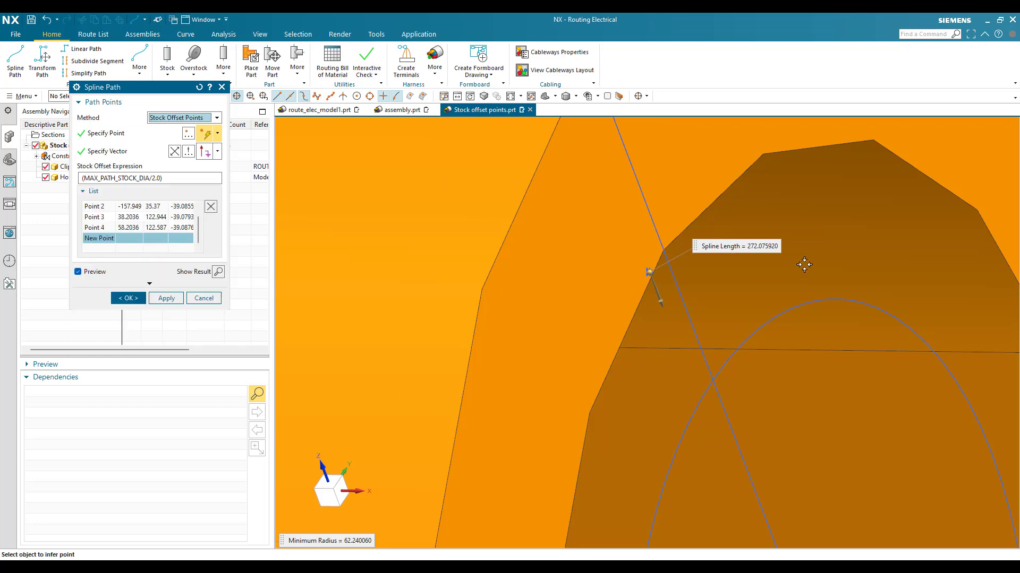
Check the offset points on both clips and create the spline path.
{"action": "scroll", "coordinate": [805, 264], "scroll_direction": "down", "scroll_amount": 3}
{"action": "scroll", "coordinate": [805, 264], "scroll_direction": "down", "scroll_amount": 3}
{"action": "scroll", "coordinate": [805, 264], "scroll_direction": "up", "scroll_amount": 3}
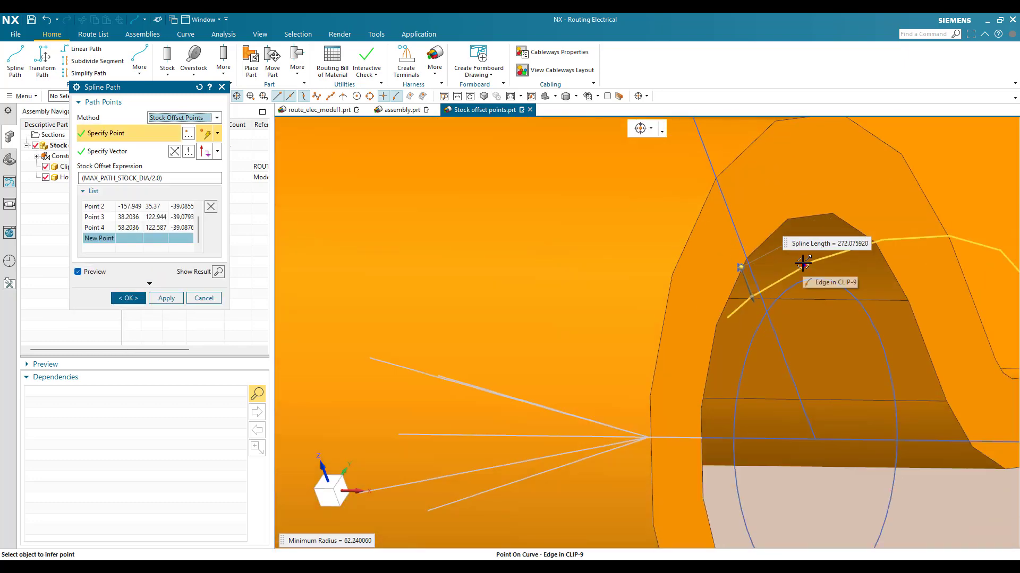
{"action": "scroll", "coordinate": [779, 266], "scroll_direction": "down", "scroll_amount": 1}
{"action": "scroll", "coordinate": [780, 254], "scroll_direction": "down", "scroll_amount": 2}
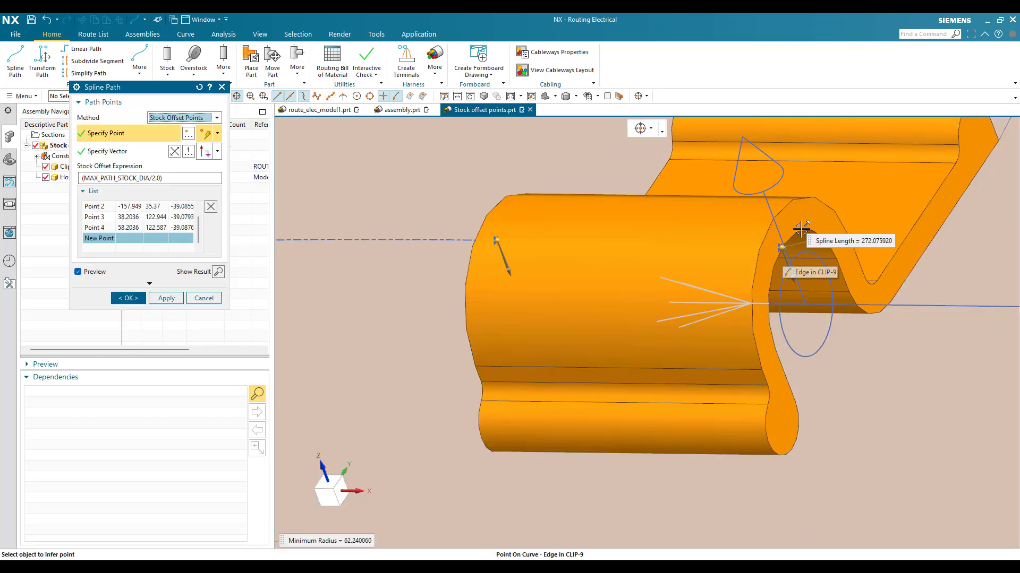
{"action": "scroll", "coordinate": [800, 230], "scroll_direction": "down", "scroll_amount": 1}
{"action": "scroll", "coordinate": [800, 231], "scroll_direction": "up", "scroll_amount": 1}
{"action": "scroll", "coordinate": [799, 230], "scroll_direction": "up", "scroll_amount": 3}
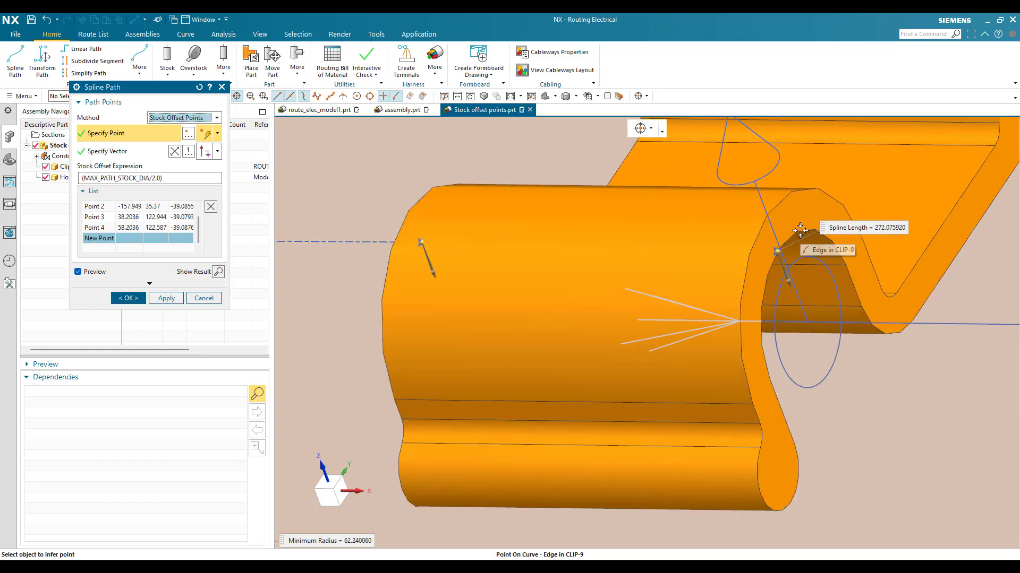
{"action": "scroll", "coordinate": [743, 288], "scroll_direction": "down", "scroll_amount": 6}
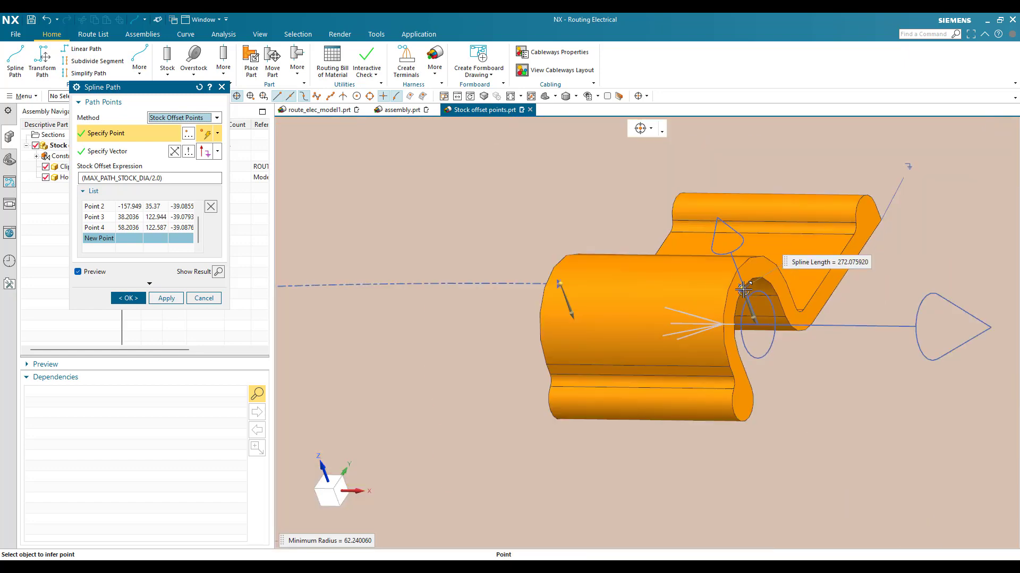
{"action": "scroll", "coordinate": [520, 378], "scroll_direction": "up", "scroll_amount": 5}
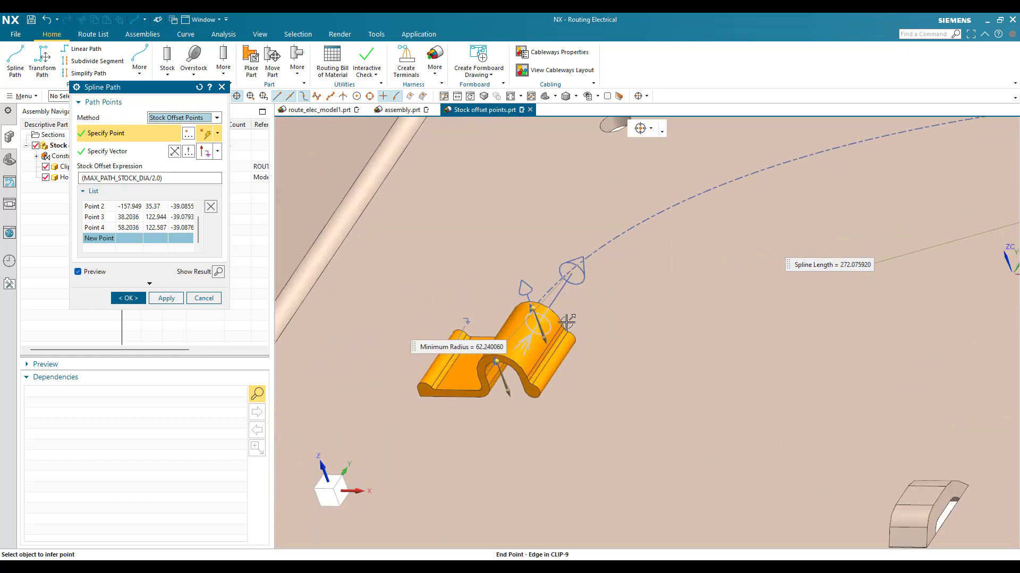
{"action": "scroll", "coordinate": [531, 313], "scroll_direction": "down", "scroll_amount": 3}
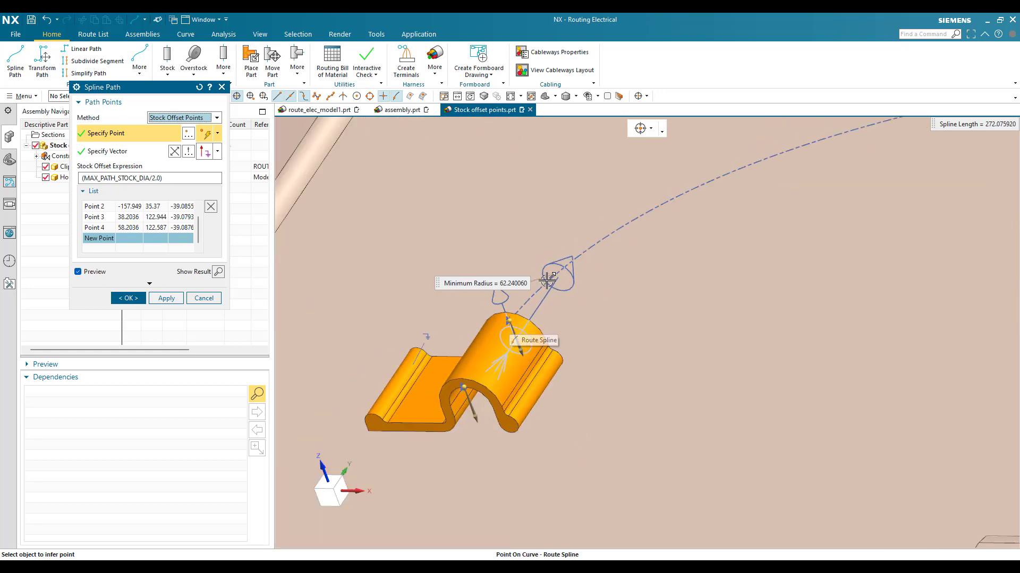
{"action": "scroll", "coordinate": [500, 356], "scroll_direction": "up", "scroll_amount": 5}
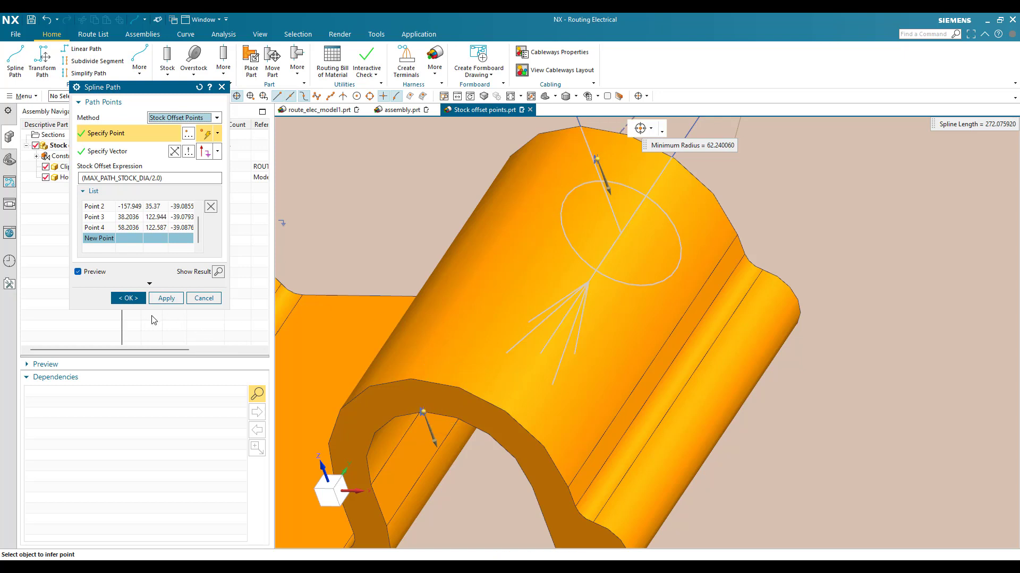
{"action": "left_click", "coordinate": [129, 298]}
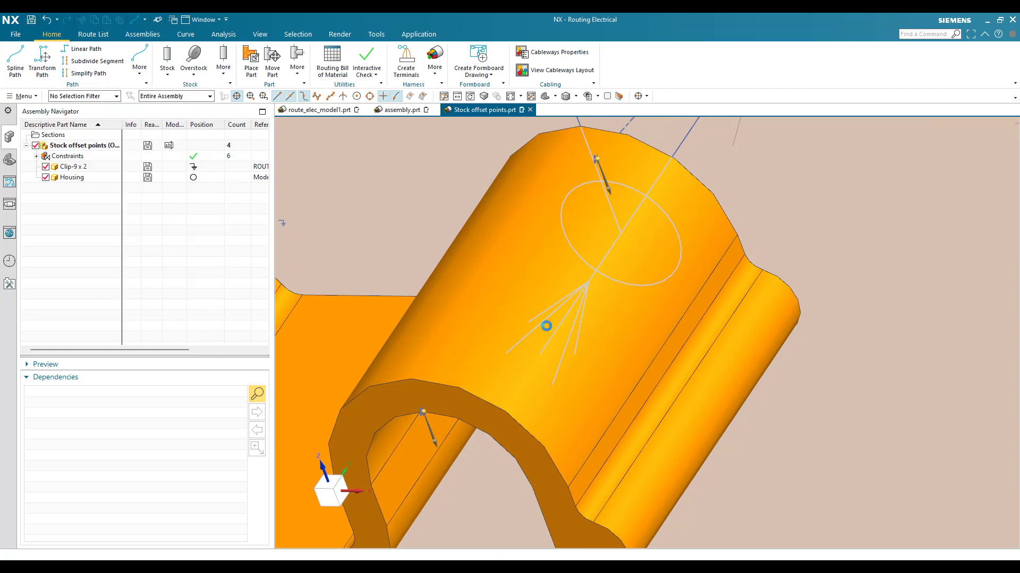
Examine how the finished spline runs along the inner arch edge of the left clip and across the housing to the right clip.
{"action": "scroll", "coordinate": [596, 248], "scroll_direction": "down", "scroll_amount": 6}
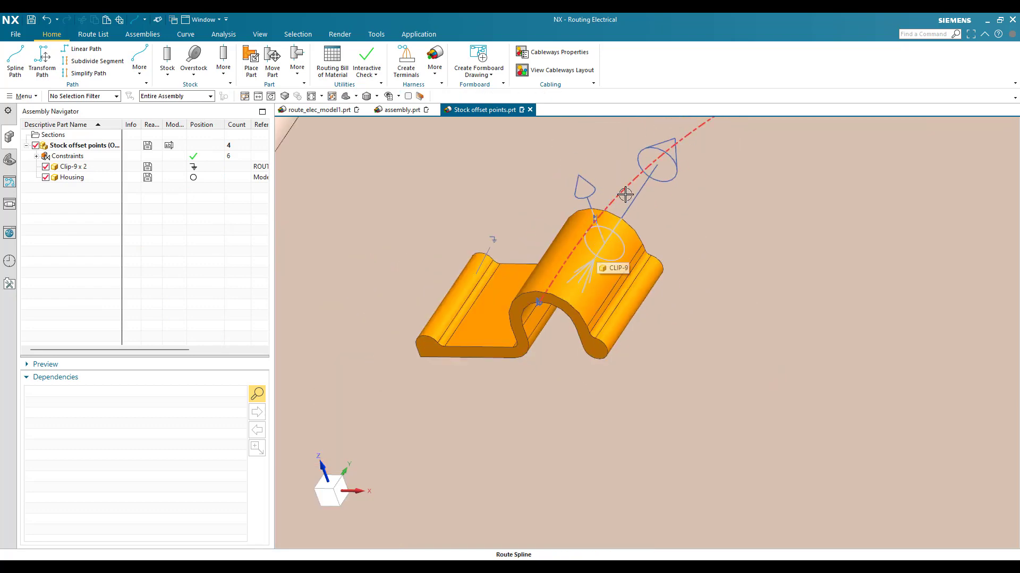
{"action": "left_click", "coordinate": [625, 195]}
{"action": "scroll", "coordinate": [531, 290], "scroll_direction": "up", "scroll_amount": 5}
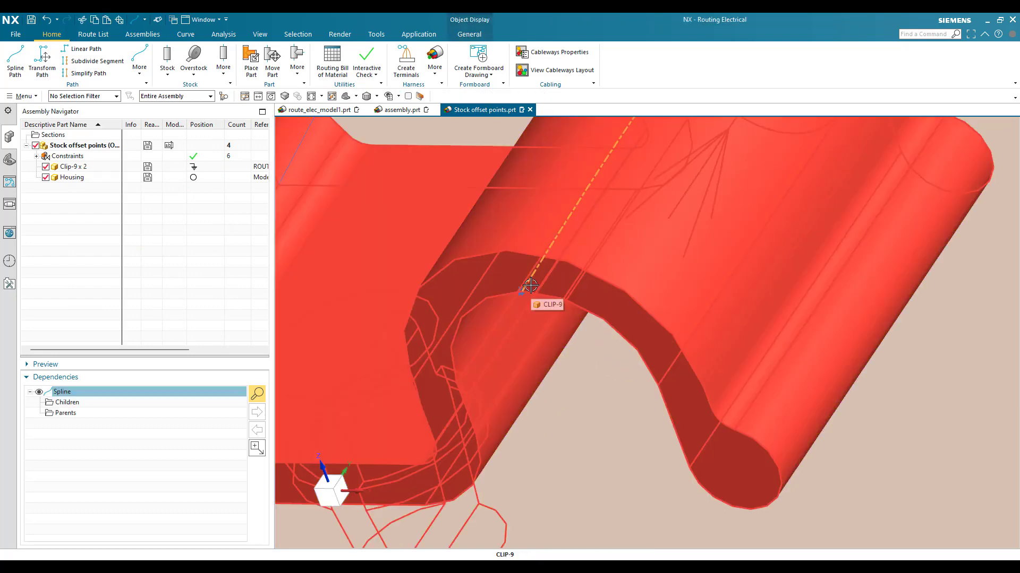
{"action": "scroll", "coordinate": [530, 286], "scroll_direction": "down", "scroll_amount": 8}
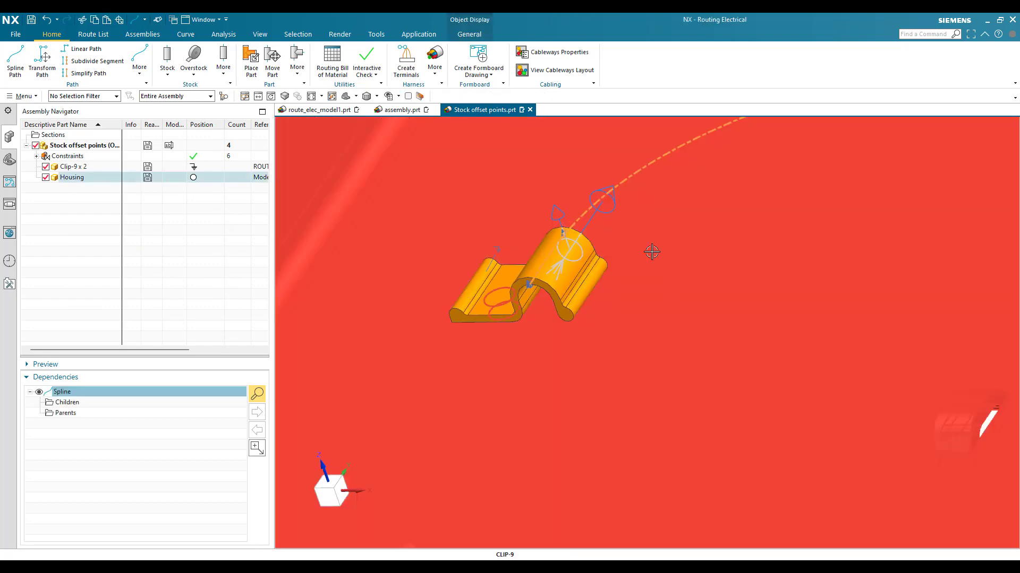
{"action": "scroll", "coordinate": [740, 282], "scroll_direction": "down", "scroll_amount": 6}
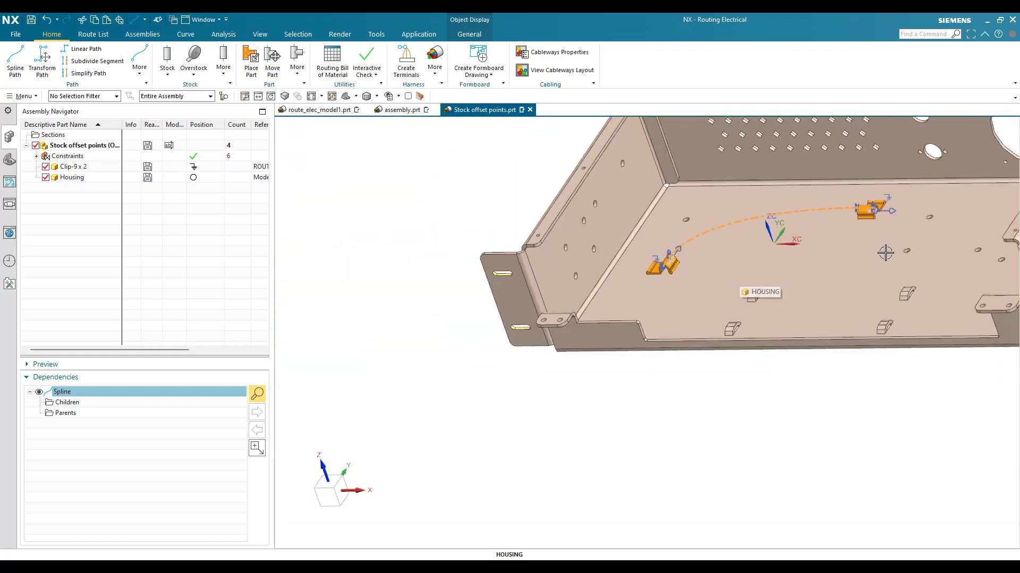
{"action": "scroll", "coordinate": [871, 191], "scroll_direction": "up", "scroll_amount": 5}
{"action": "scroll", "coordinate": [871, 191], "scroll_direction": "up", "scroll_amount": 3}
{"action": "scroll", "coordinate": [871, 192], "scroll_direction": "down", "scroll_amount": 4}
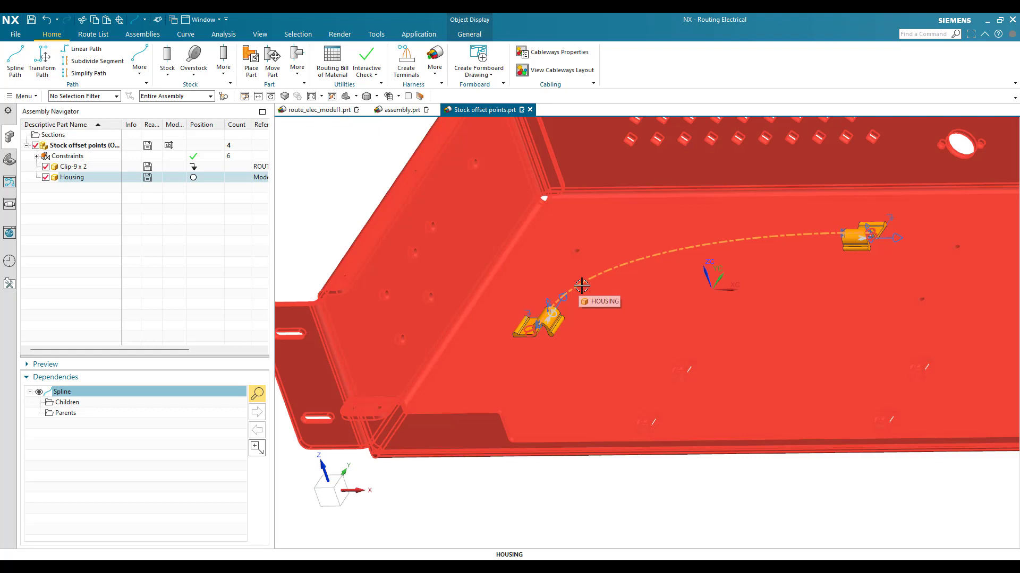
{"action": "scroll", "coordinate": [583, 284], "scroll_direction": "up", "scroll_amount": 4}
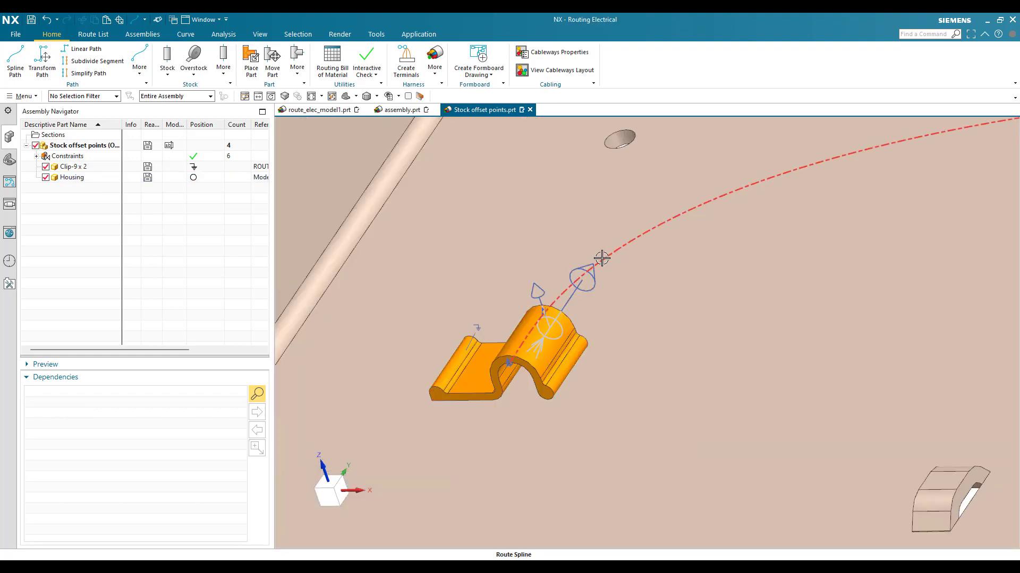
{"action": "scroll", "coordinate": [601, 259], "scroll_direction": "up", "scroll_amount": 2}
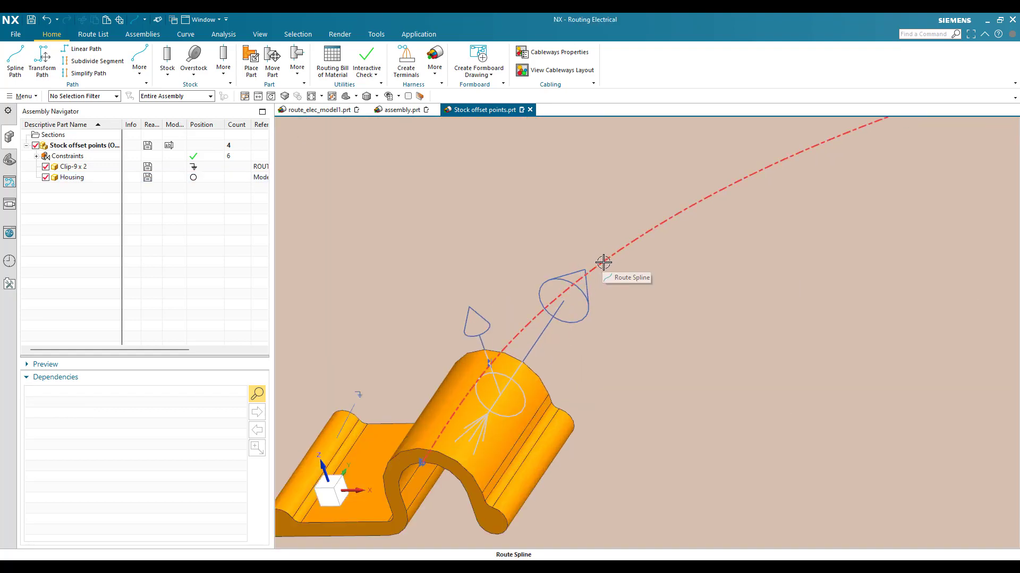
{"action": "scroll", "coordinate": [604, 262], "scroll_direction": "down", "scroll_amount": 2}
{"action": "scroll", "coordinate": [494, 380], "scroll_direction": "up", "scroll_amount": 4}
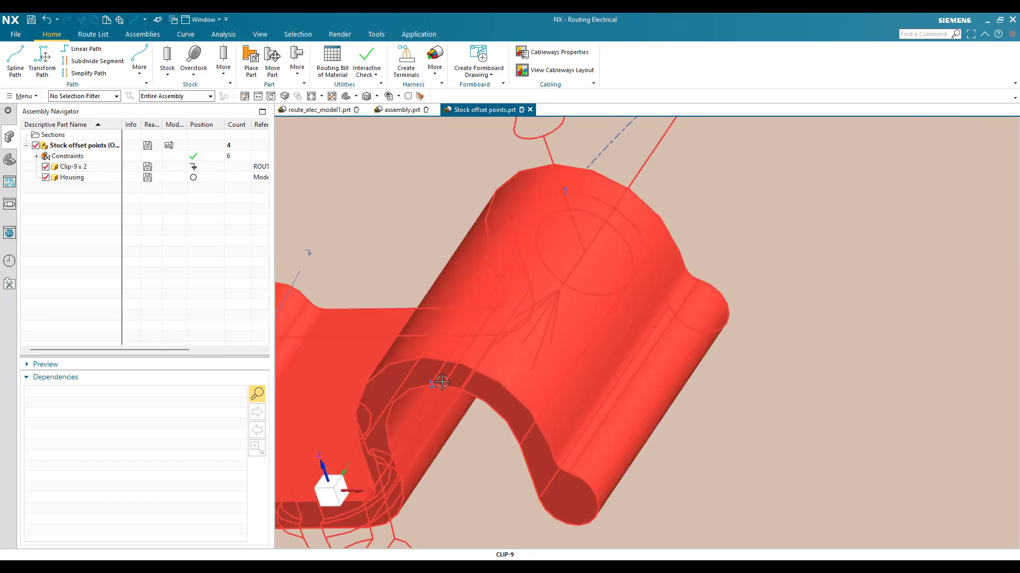
{"action": "scroll", "coordinate": [544, 291], "scroll_direction": "down", "scroll_amount": 3}
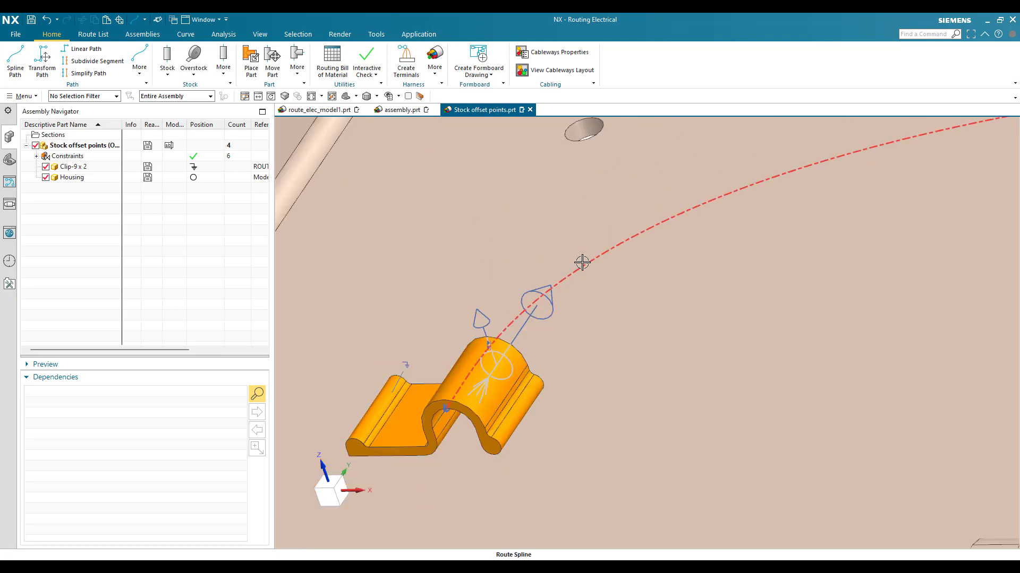
Edit the spline path to assign it a circular stock with a 5 mm diameter.
{"action": "left_click", "coordinate": [582, 262]}
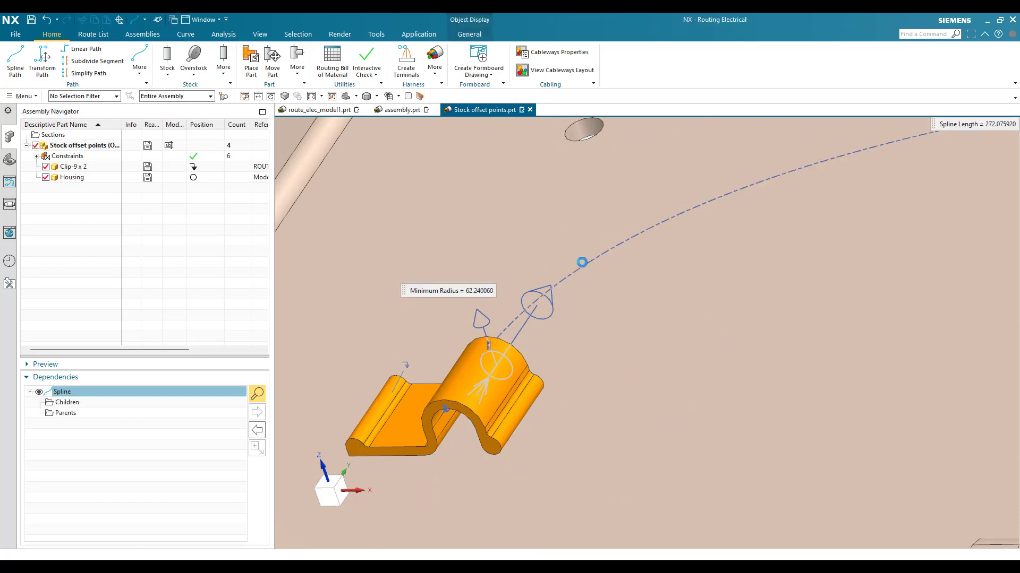
{"action": "double_click", "coordinate": [582, 263]}
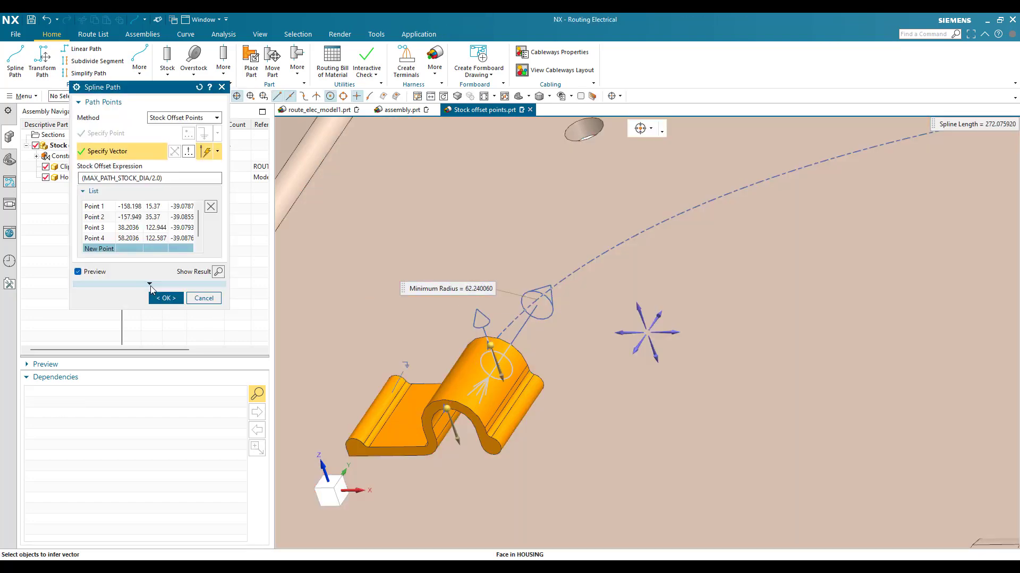
{"action": "left_click", "coordinate": [150, 284]}
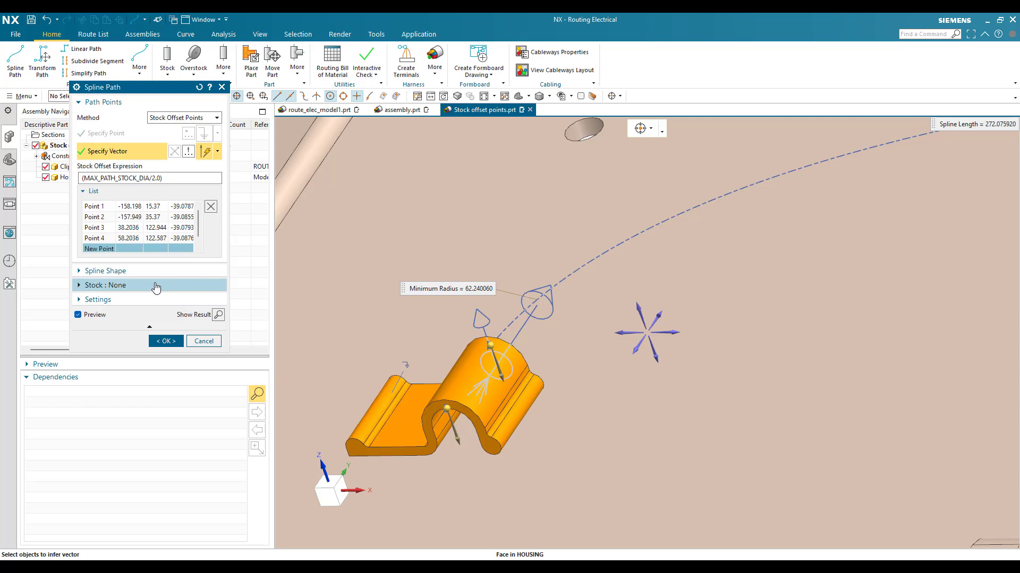
{"action": "left_click", "coordinate": [156, 288]}
{"action": "left_click", "coordinate": [182, 323]}
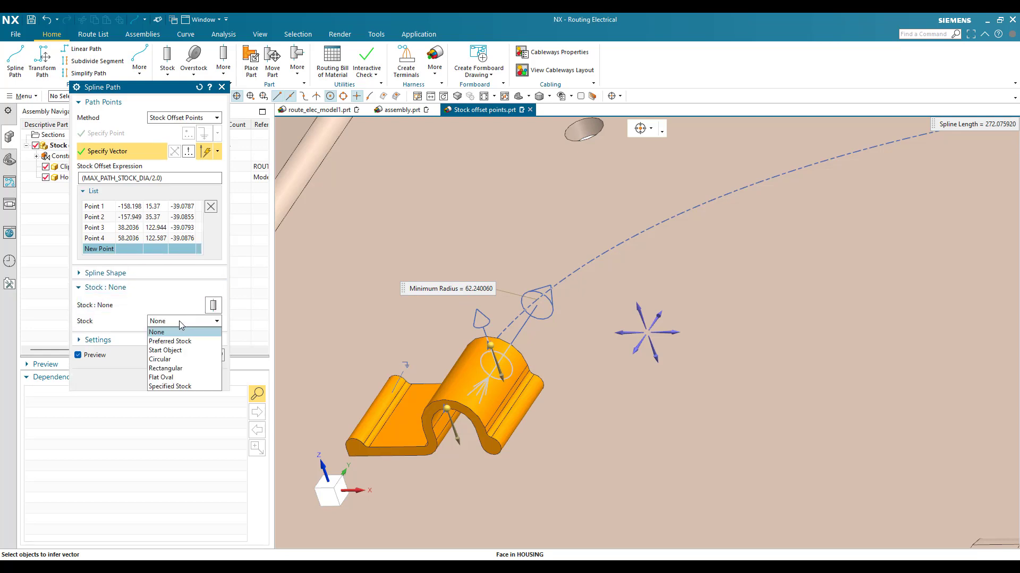
{"action": "left_click", "coordinate": [159, 360]}
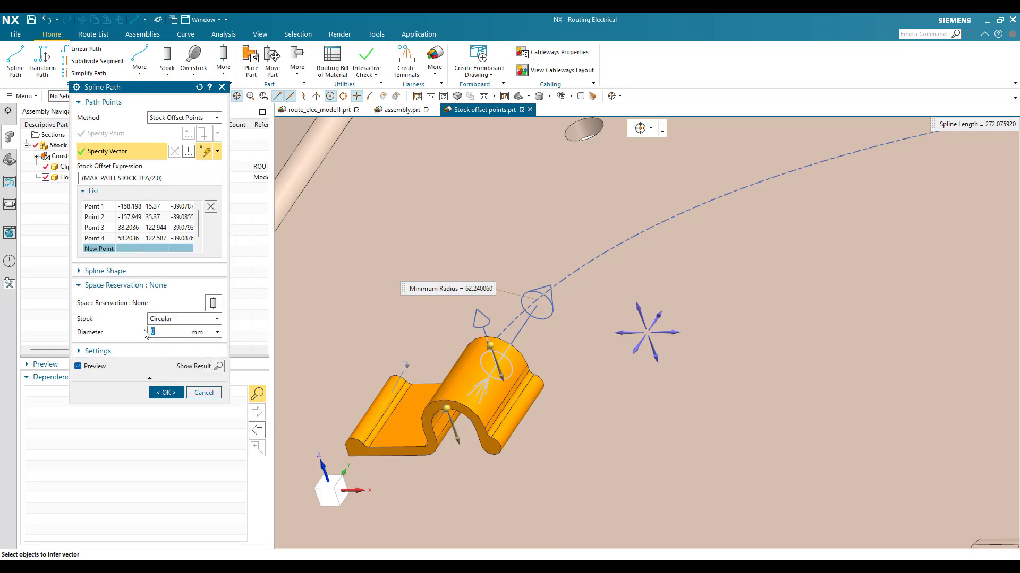
{"action": "key", "text": "Return"}
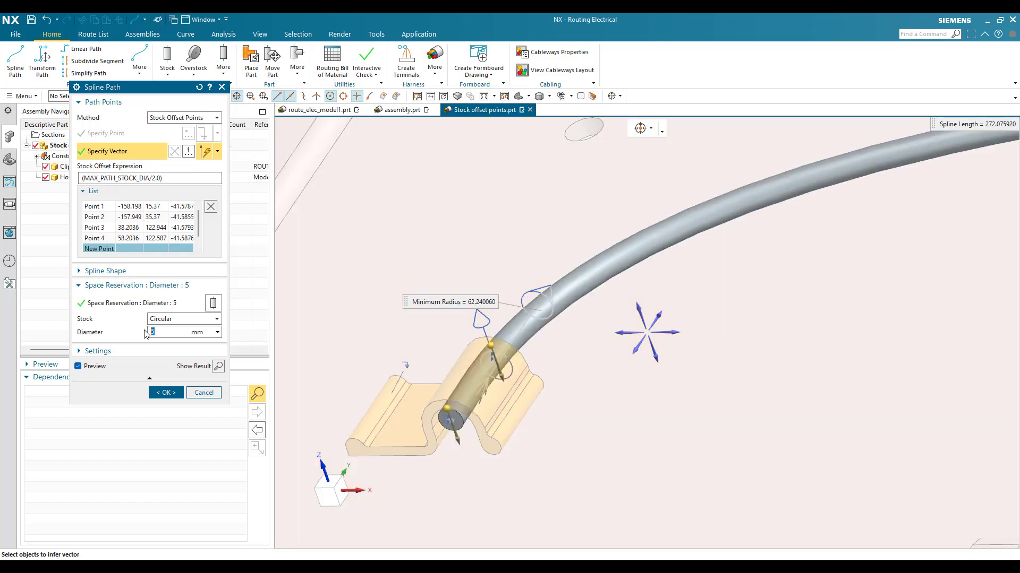
{"action": "left_click", "coordinate": [173, 397]}
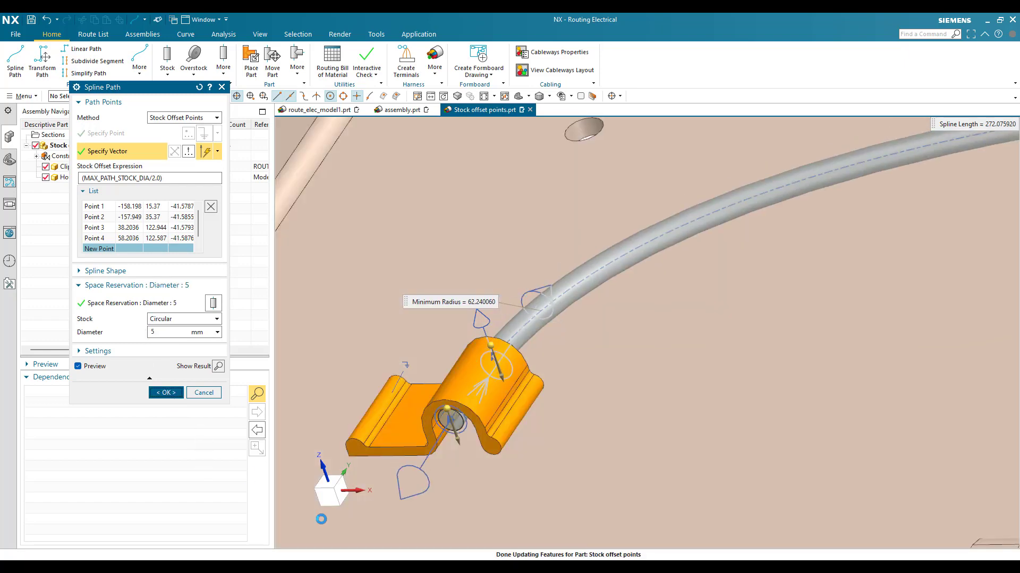
Examine how the circular stock sits against the inner arch of the left clip.
{"action": "scroll", "coordinate": [441, 424], "scroll_direction": "up", "scroll_amount": 5}
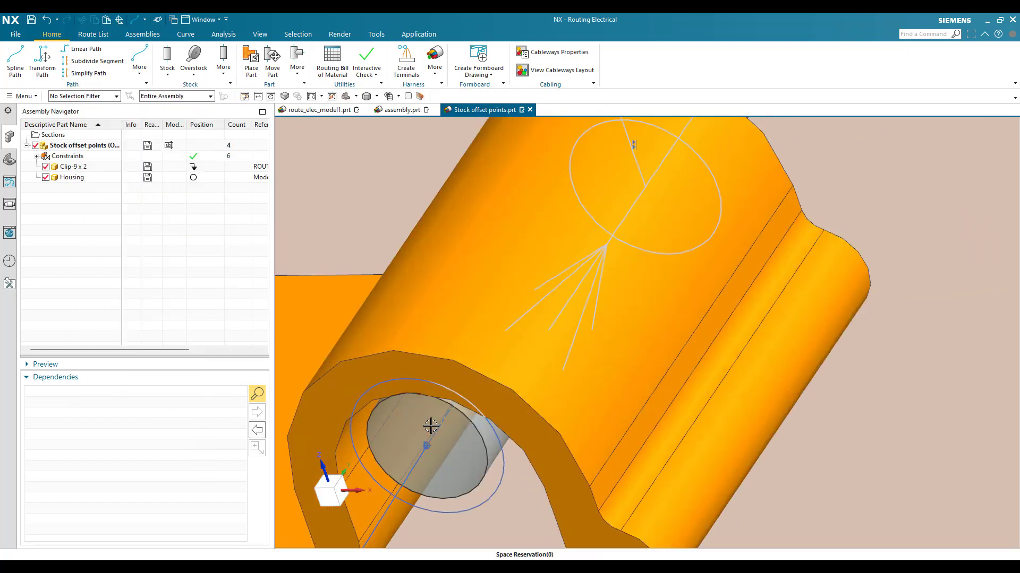
{"action": "scroll", "coordinate": [433, 435], "scroll_direction": "down", "scroll_amount": 6}
{"action": "scroll", "coordinate": [439, 446], "scroll_direction": "up", "scroll_amount": 6}
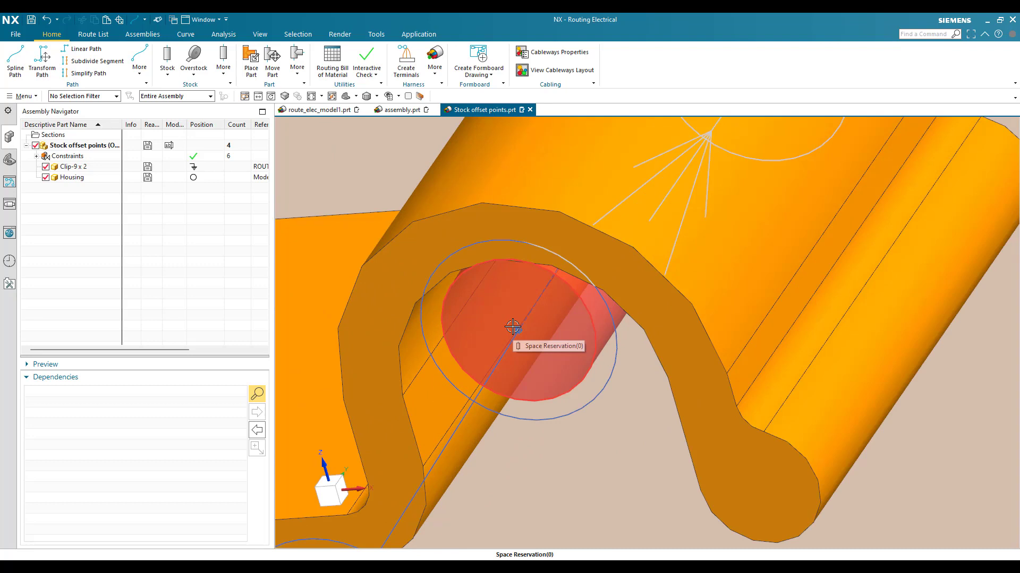
{"action": "scroll", "coordinate": [512, 326], "scroll_direction": "down", "scroll_amount": 2}
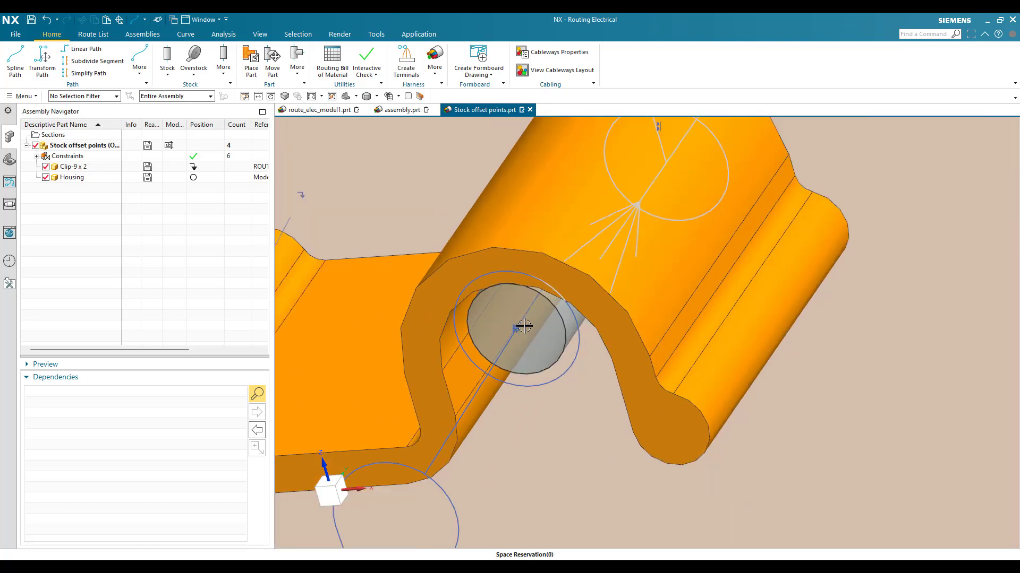
{"action": "scroll", "coordinate": [524, 327], "scroll_direction": "down", "scroll_amount": 2}
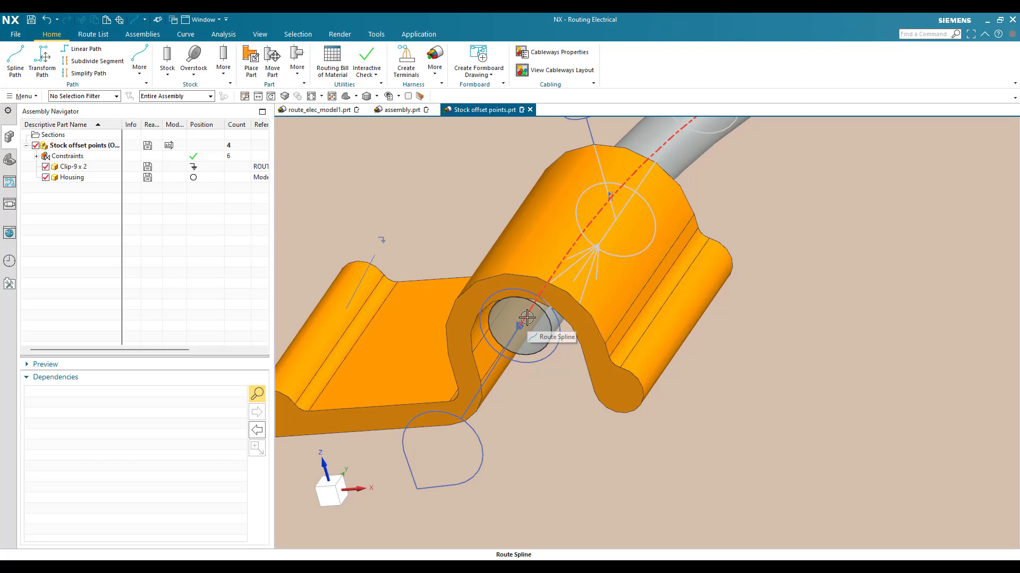
{"action": "left_click", "coordinate": [525, 226]}
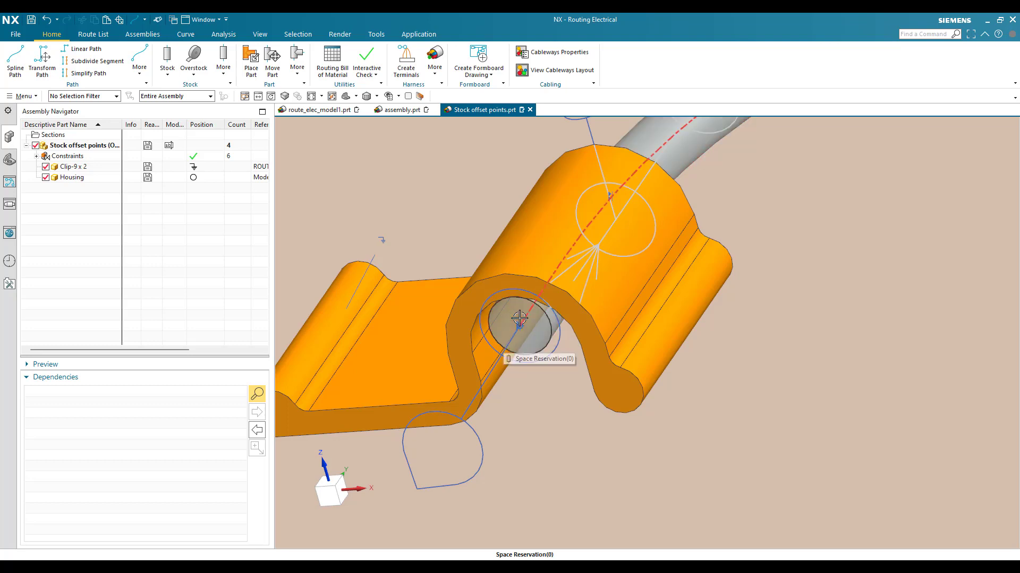
{"action": "scroll", "coordinate": [518, 327], "scroll_direction": "up", "scroll_amount": 3}
{"action": "left_click", "coordinate": [15, 73]}
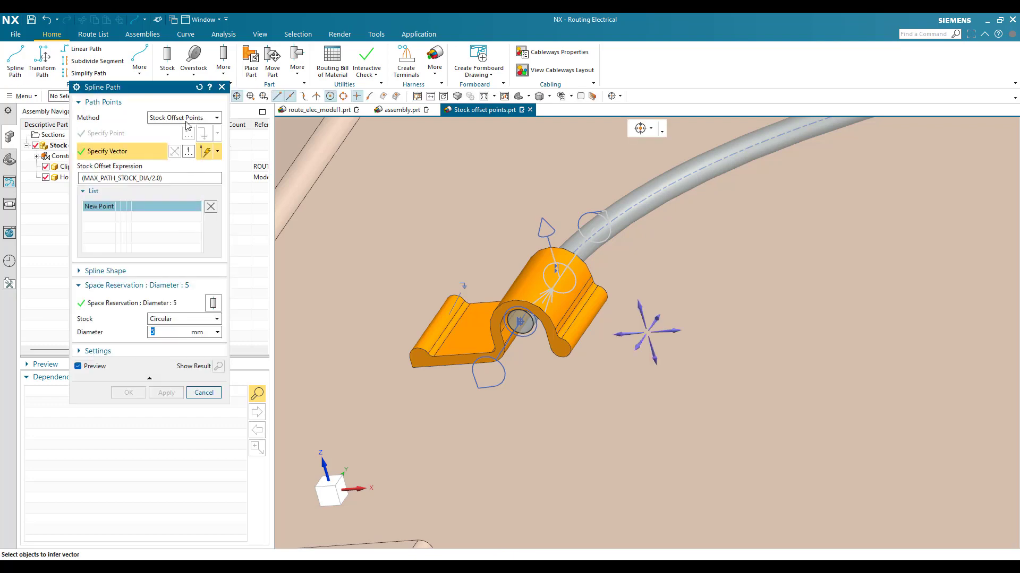
{"action": "left_click", "coordinate": [189, 120]}
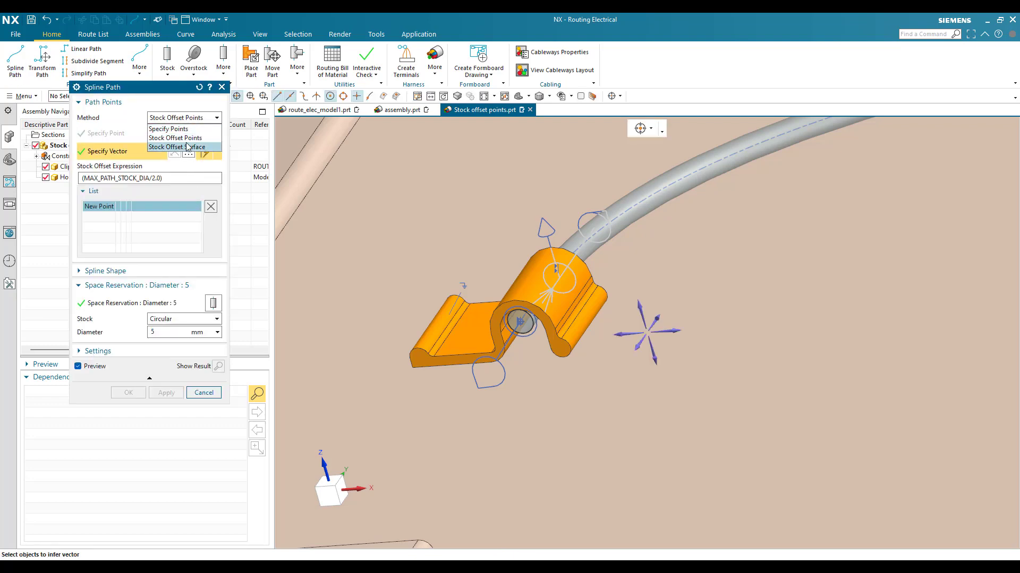
{"action": "left_click", "coordinate": [221, 88]}
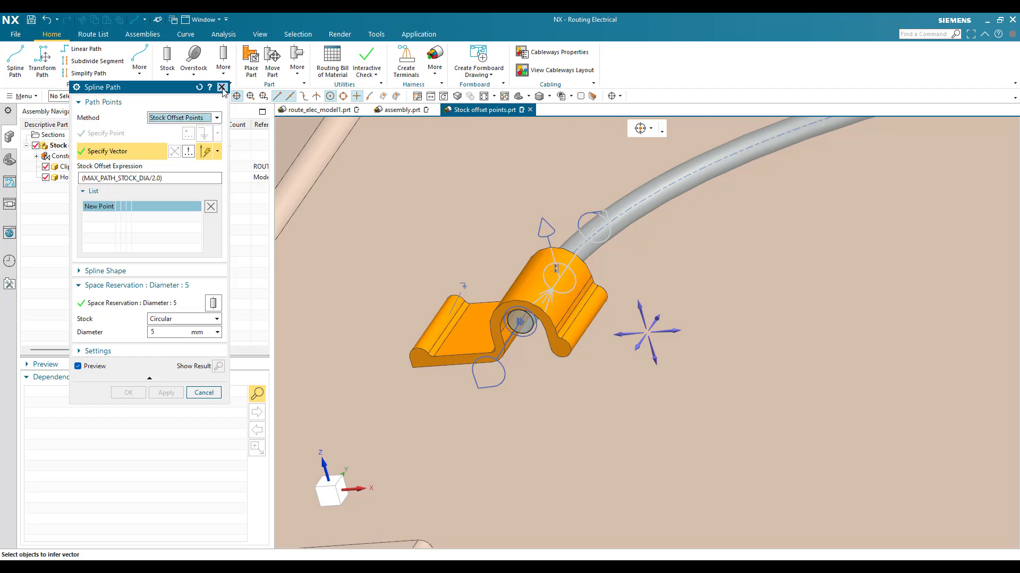
{"action": "left_click", "coordinate": [221, 88]}
Switch to assembly.prt and inspect the circular connectors on the housing's left side and upper face.
{"action": "left_click", "coordinate": [398, 110]}
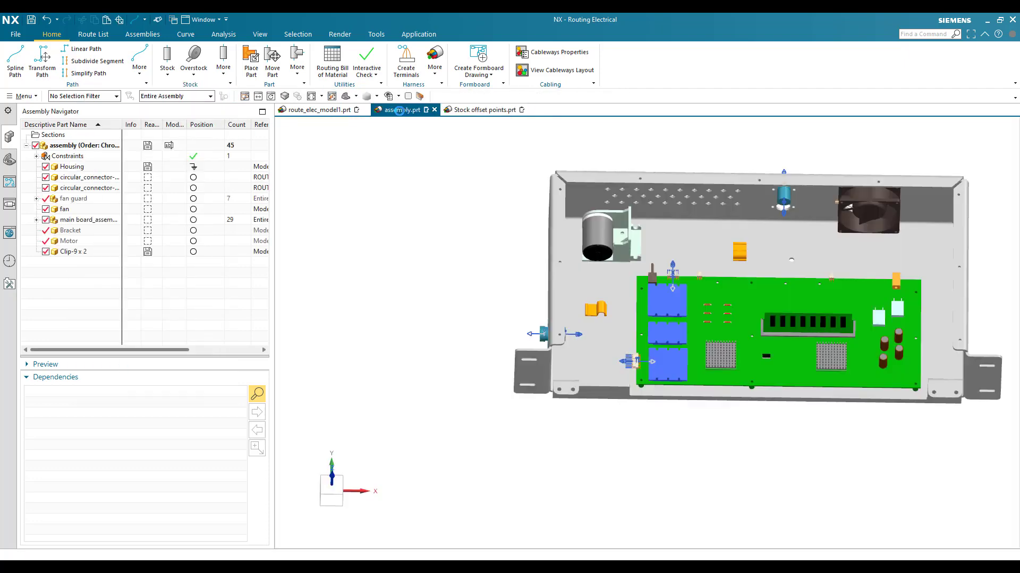
{"action": "middle_click_drag", "start_coordinate": [491, 279], "coordinate": [539, 329]}
{"action": "scroll", "coordinate": [547, 335], "scroll_direction": "down", "scroll_amount": 5}
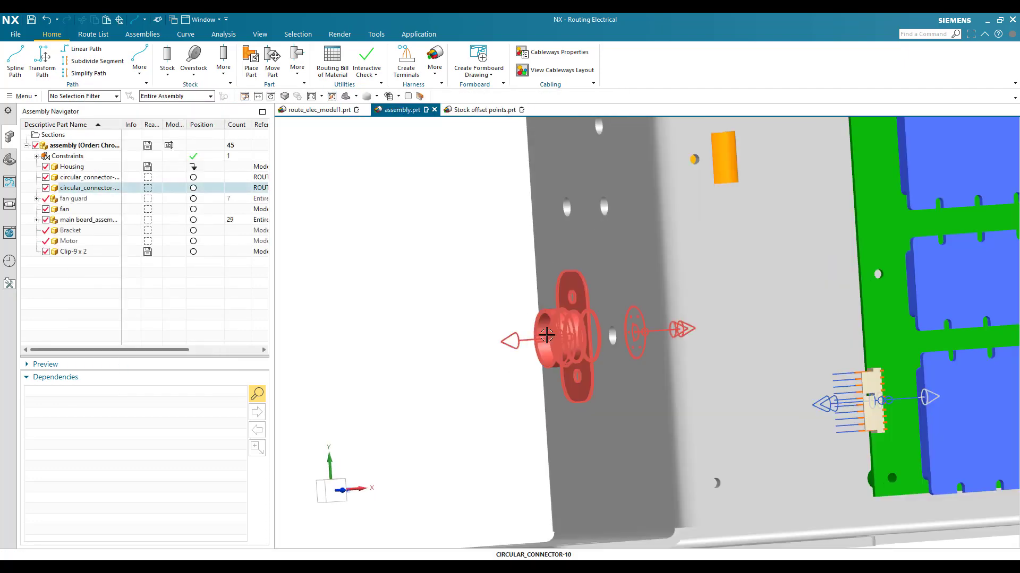
{"action": "scroll", "coordinate": [555, 332], "scroll_direction": "up", "scroll_amount": 8}
{"action": "scroll", "coordinate": [711, 211], "scroll_direction": "down", "scroll_amount": 10}
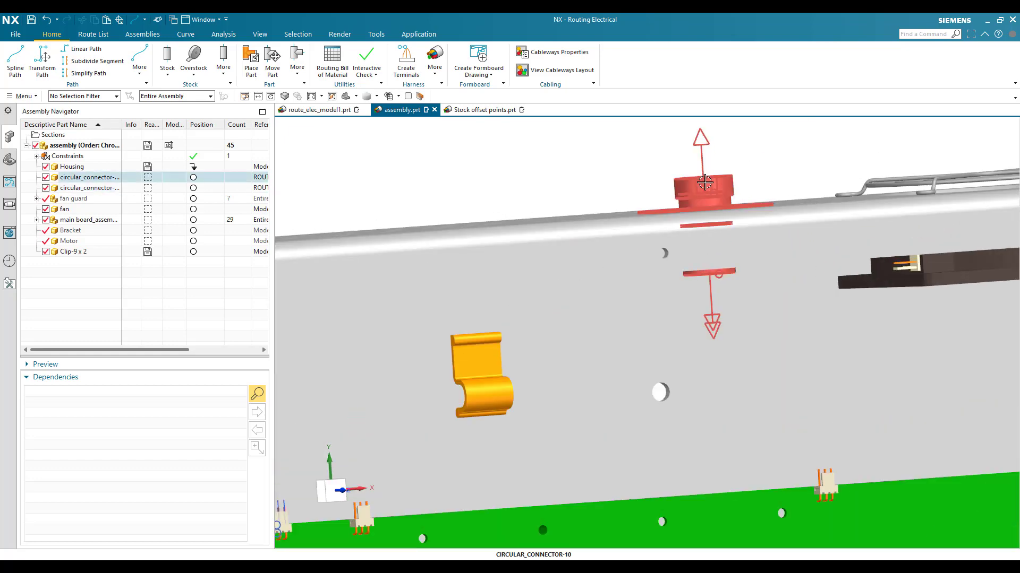
{"action": "scroll", "coordinate": [706, 186], "scroll_direction": "up", "scroll_amount": 10}
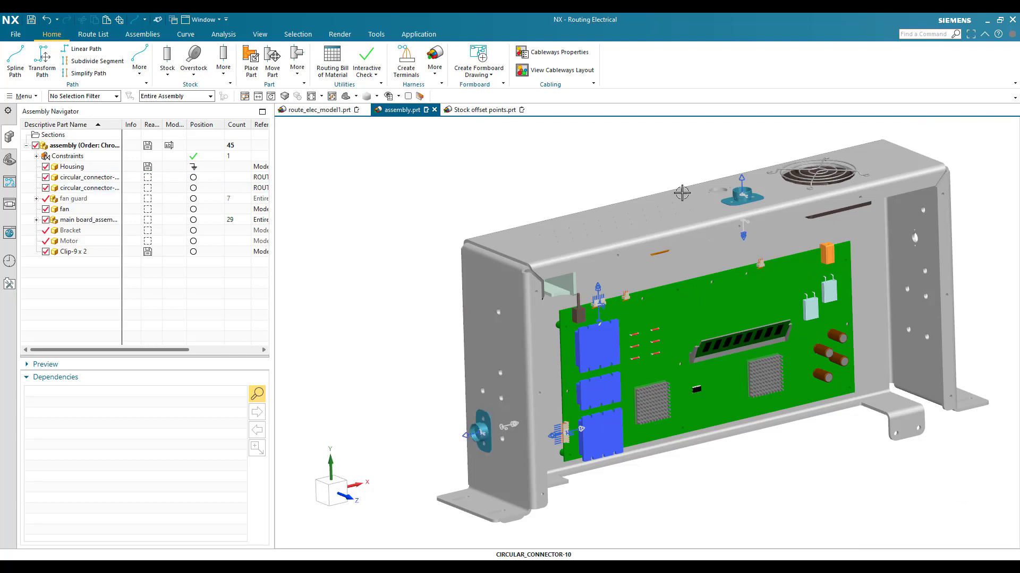
{"action": "scroll", "coordinate": [749, 192], "scroll_direction": "down", "scroll_amount": 5}
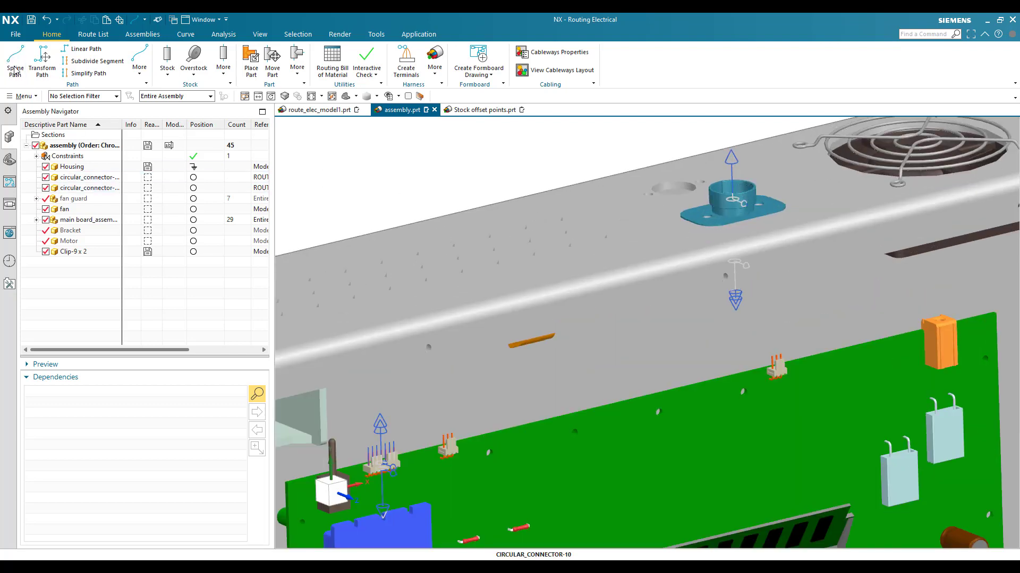
Start a spline path with the Stock Offset Surface method and place its first two points on the housing's upper outer face.
{"action": "left_click", "coordinate": [15, 68]}
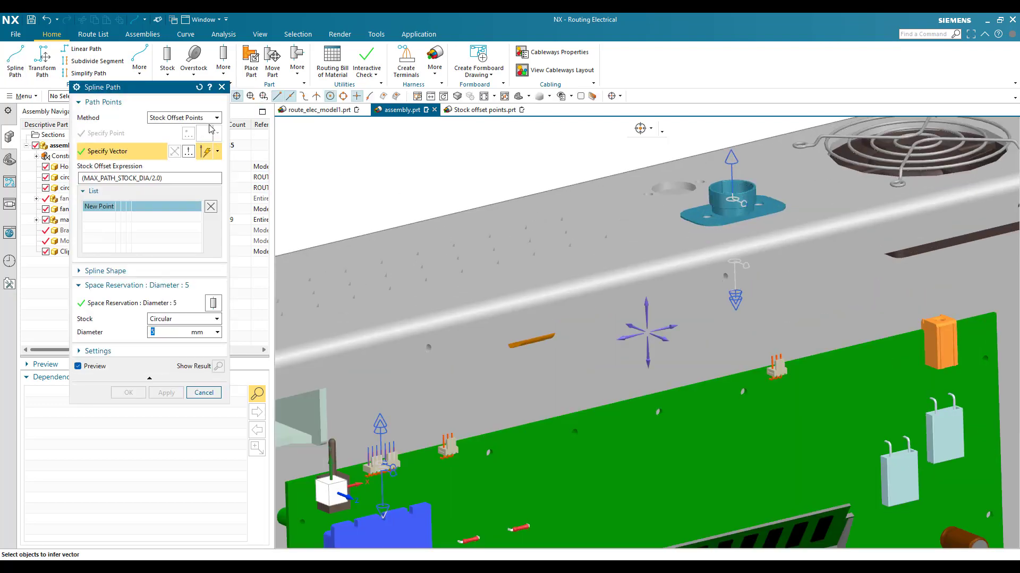
{"action": "left_click", "coordinate": [207, 119]}
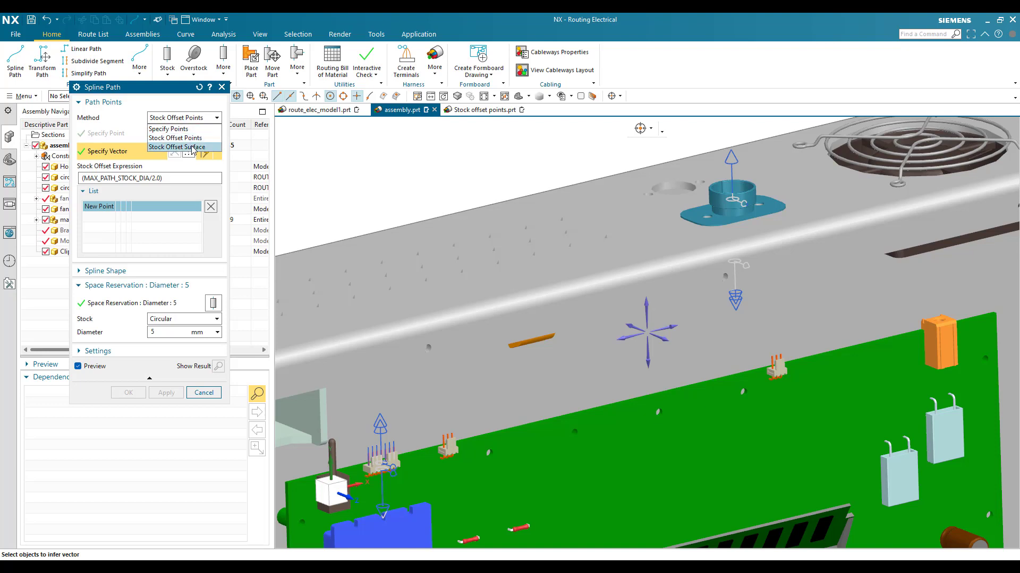
{"action": "left_click", "coordinate": [191, 147]}
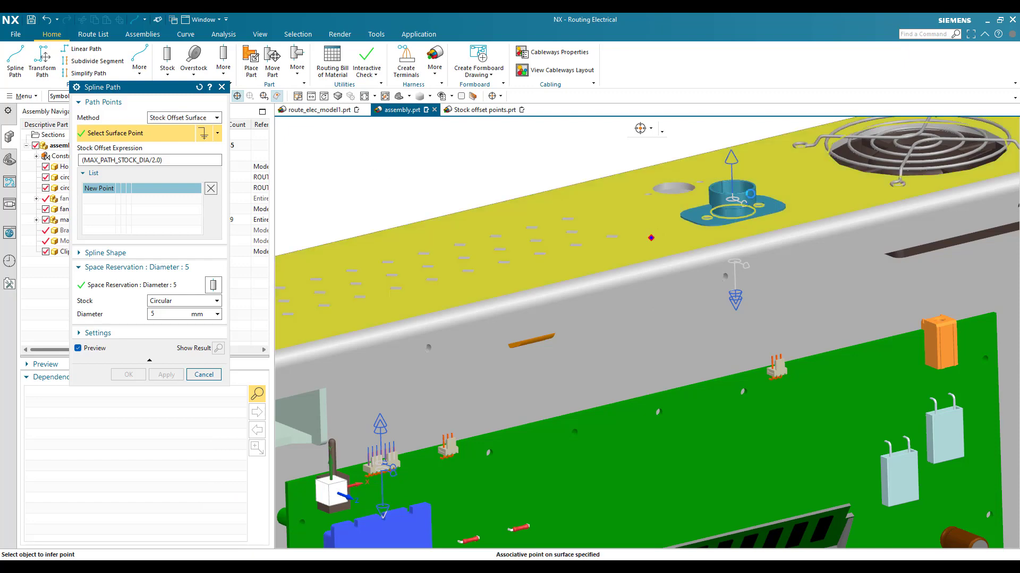
{"action": "left_click", "coordinate": [651, 237]}
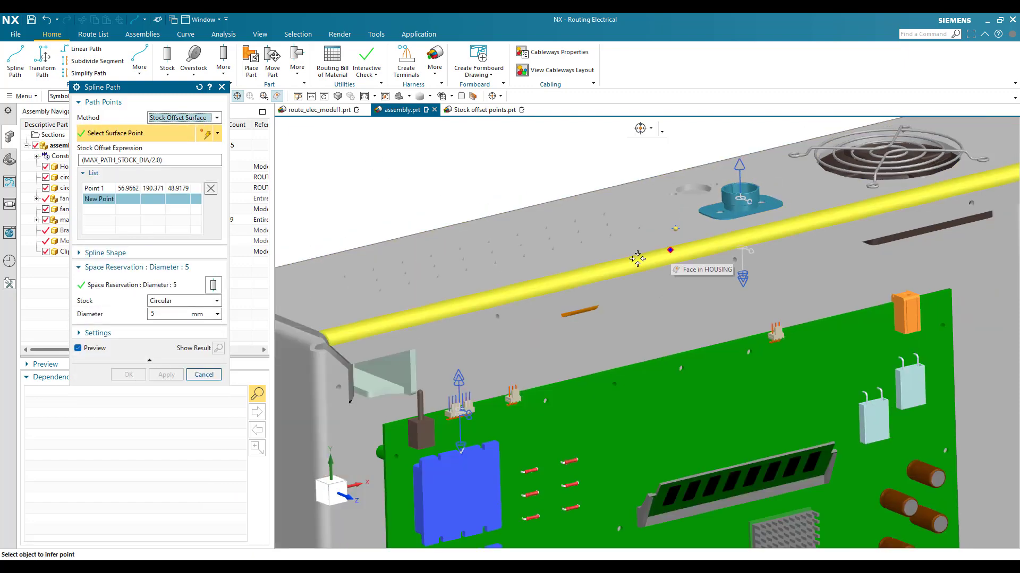
{"action": "scroll", "coordinate": [364, 316], "scroll_direction": "up", "scroll_amount": 3}
{"action": "left_click", "coordinate": [519, 266]}
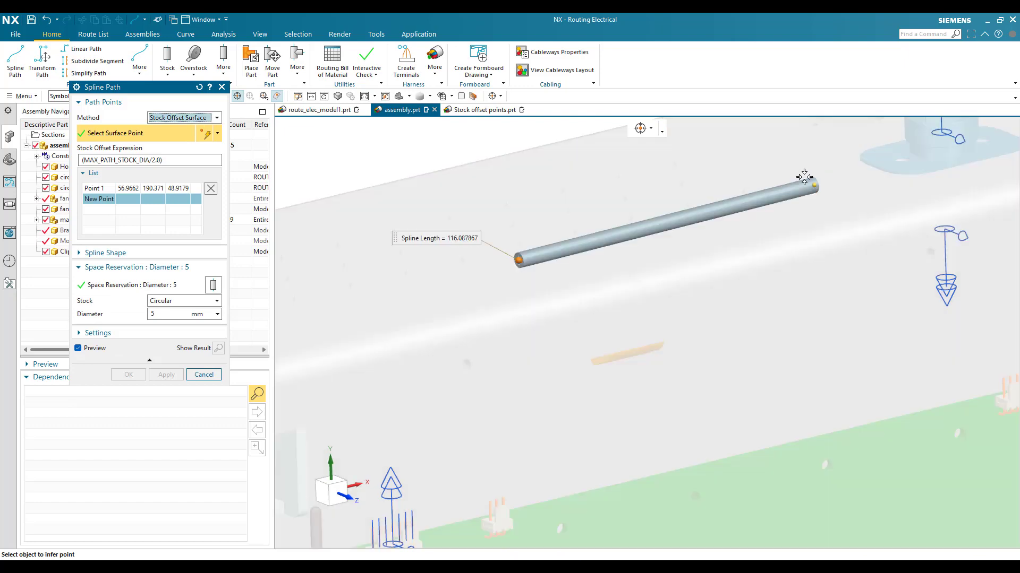
Set the new spline path's stock to None.
{"action": "left_click", "coordinate": [205, 301]}
{"action": "left_click", "coordinate": [191, 313]}
{"action": "scroll", "coordinate": [718, 239], "scroll_direction": "down", "scroll_amount": 2}
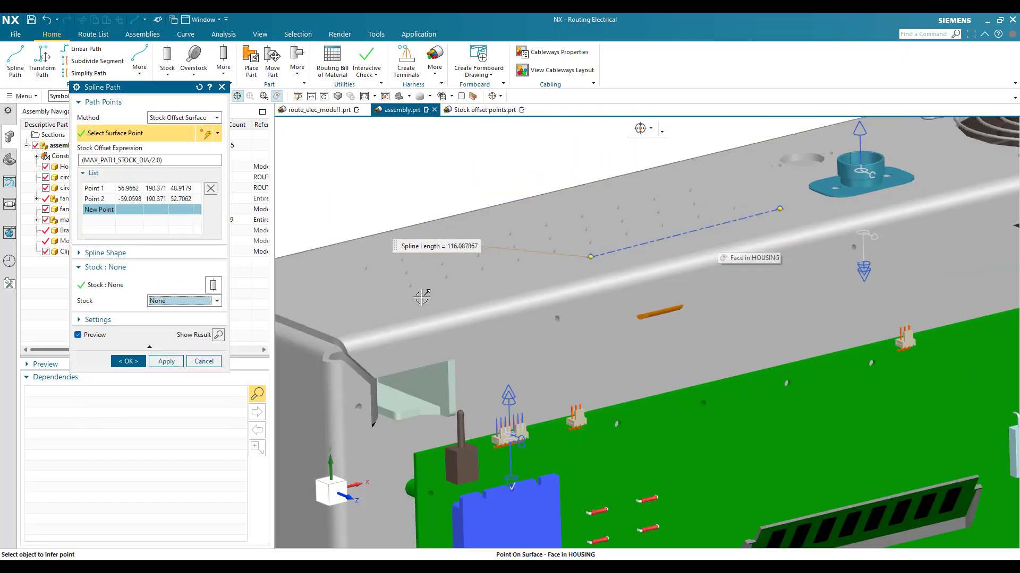
Add a third surface point on the upper face near the left corner and a fourth on the rounded corner face.
{"action": "scroll", "coordinate": [558, 239], "scroll_direction": "up", "scroll_amount": 2}
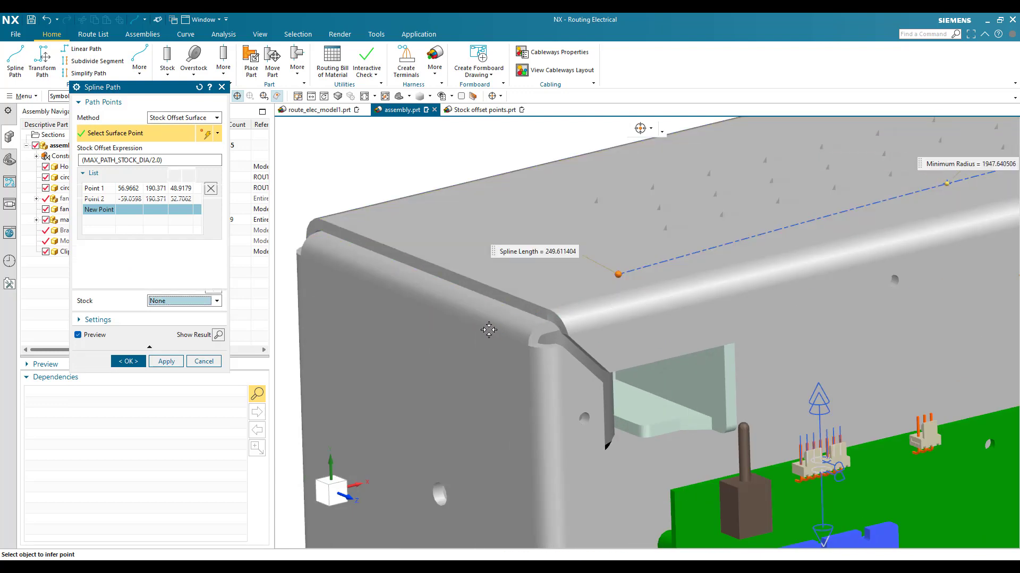
{"action": "scroll", "coordinate": [486, 314], "scroll_direction": "up", "scroll_amount": 1}
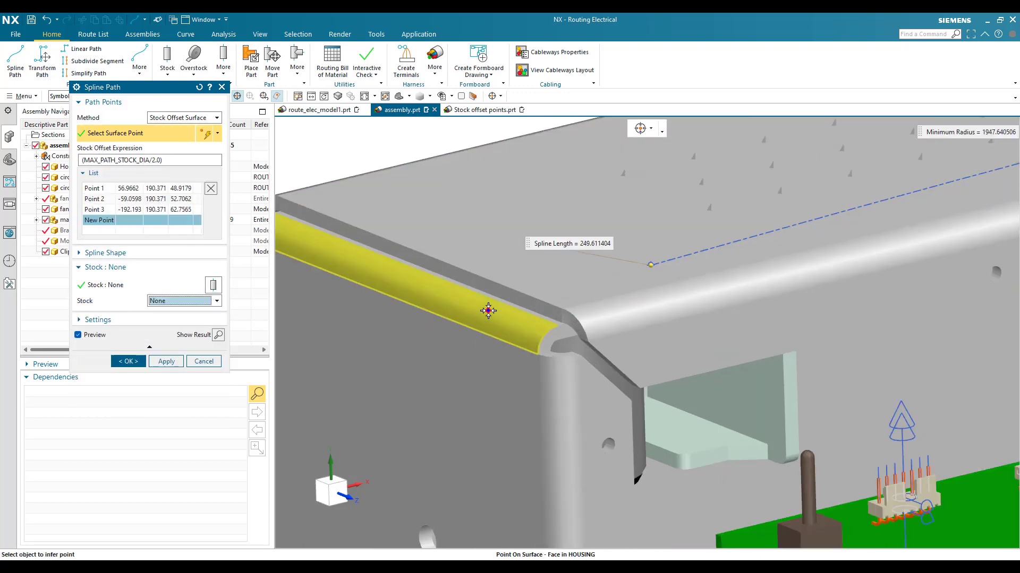
{"action": "left_click", "coordinate": [488, 310]}
{"action": "scroll", "coordinate": [555, 253], "scroll_direction": "down", "scroll_amount": 2}
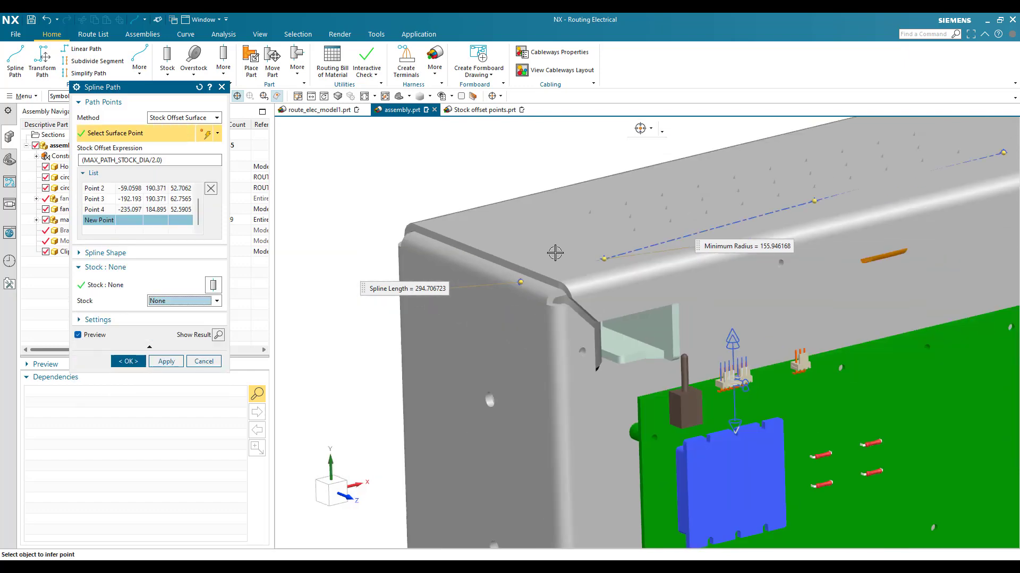
Add two surface points down the housing's left side face above the circular connector and create the spline path.
{"action": "scroll", "coordinate": [555, 254], "scroll_direction": "down", "scroll_amount": 3}
{"action": "middle_click_drag", "start_coordinate": [555, 254], "coordinate": [542, 223]}
{"action": "scroll", "coordinate": [541, 223], "scroll_direction": "up", "scroll_amount": 3}
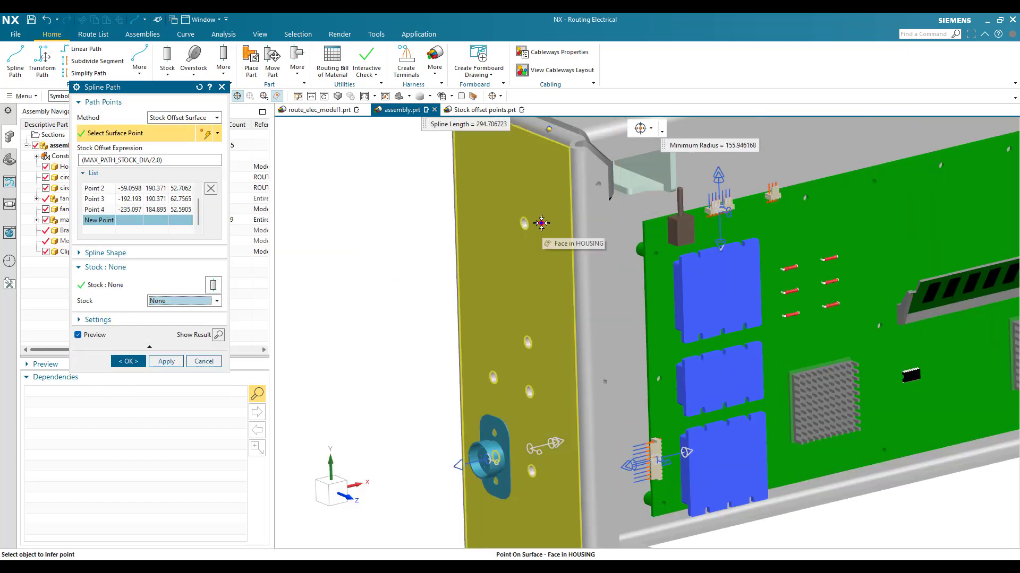
{"action": "left_click", "coordinate": [541, 223]}
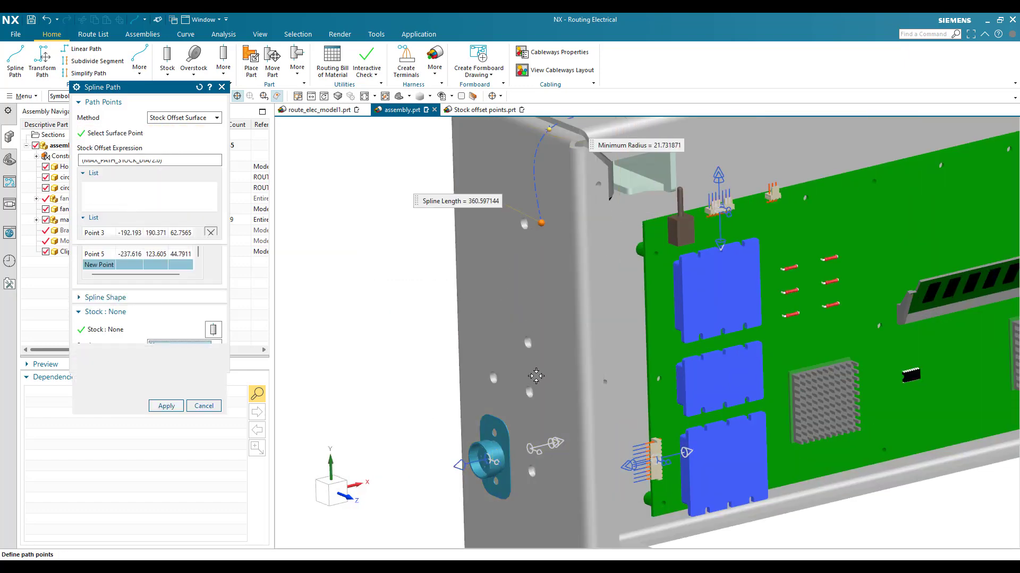
{"action": "left_click", "coordinate": [536, 375]}
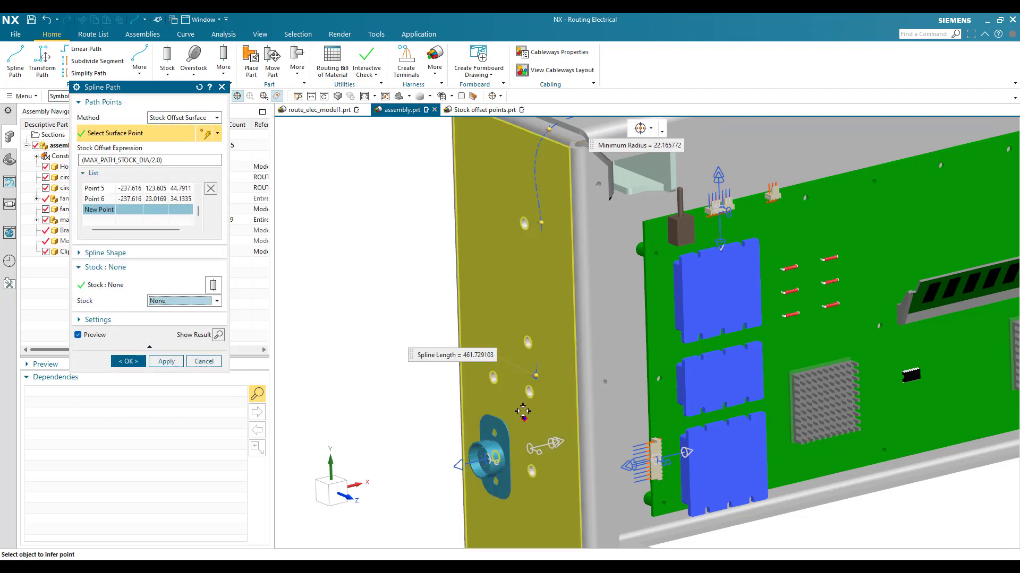
{"action": "scroll", "coordinate": [492, 439], "scroll_direction": "down", "scroll_amount": 5}
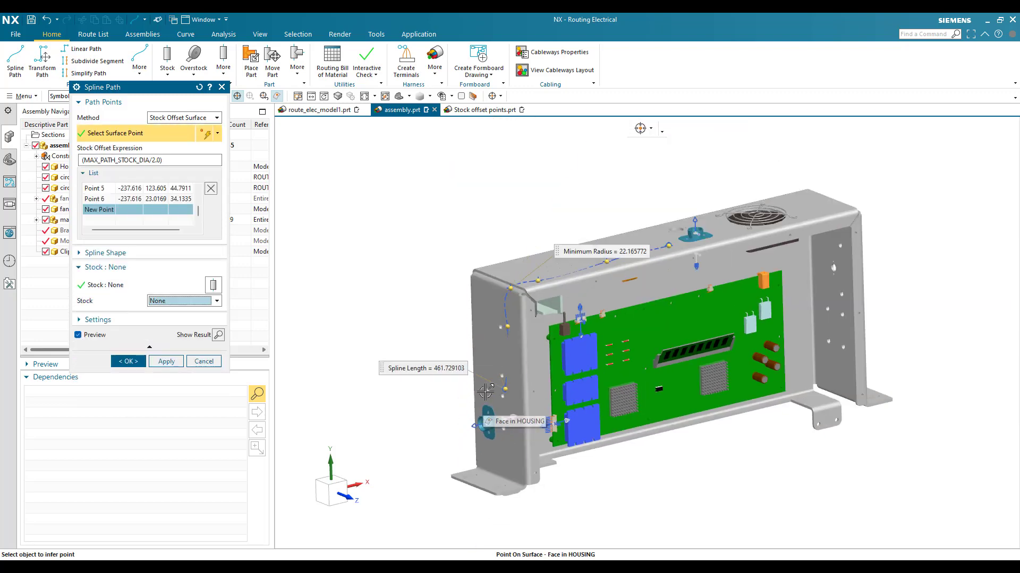
{"action": "left_click", "coordinate": [144, 365]}
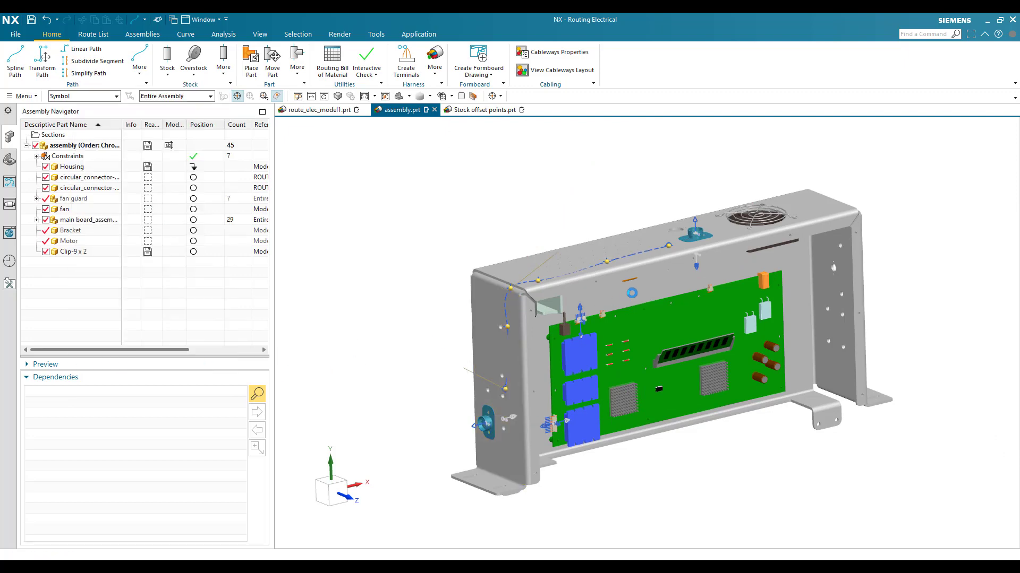
Examine from the front how the spline follows the housing's upper surface, left corner and side wall.
{"action": "key", "text": "F8"}
{"action": "scroll", "coordinate": [605, 229], "scroll_direction": "up", "scroll_amount": 10}
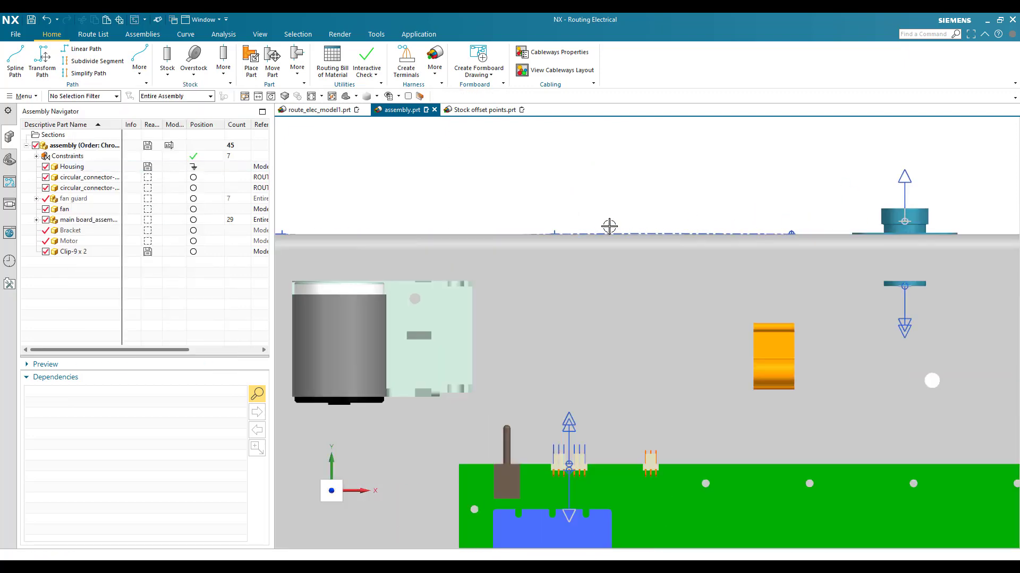
{"action": "left_click", "coordinate": [621, 250]}
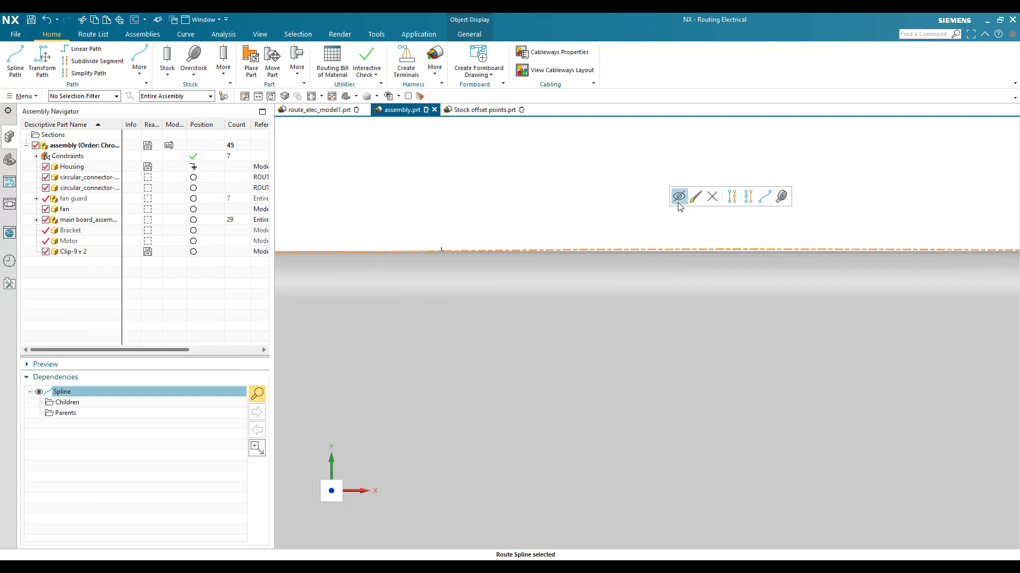
{"action": "scroll", "coordinate": [584, 200], "scroll_direction": "down", "scroll_amount": 5}
{"action": "scroll", "coordinate": [678, 200], "scroll_direction": "down", "scroll_amount": 5}
{"action": "scroll", "coordinate": [647, 202], "scroll_direction": "up", "scroll_amount": 7}
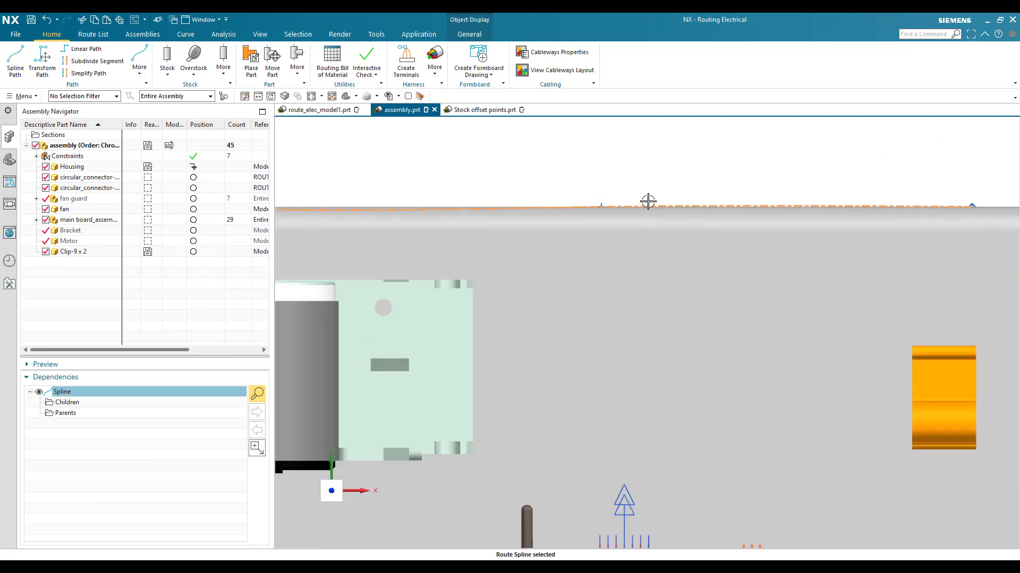
{"action": "scroll", "coordinate": [679, 205], "scroll_direction": "down", "scroll_amount": 4}
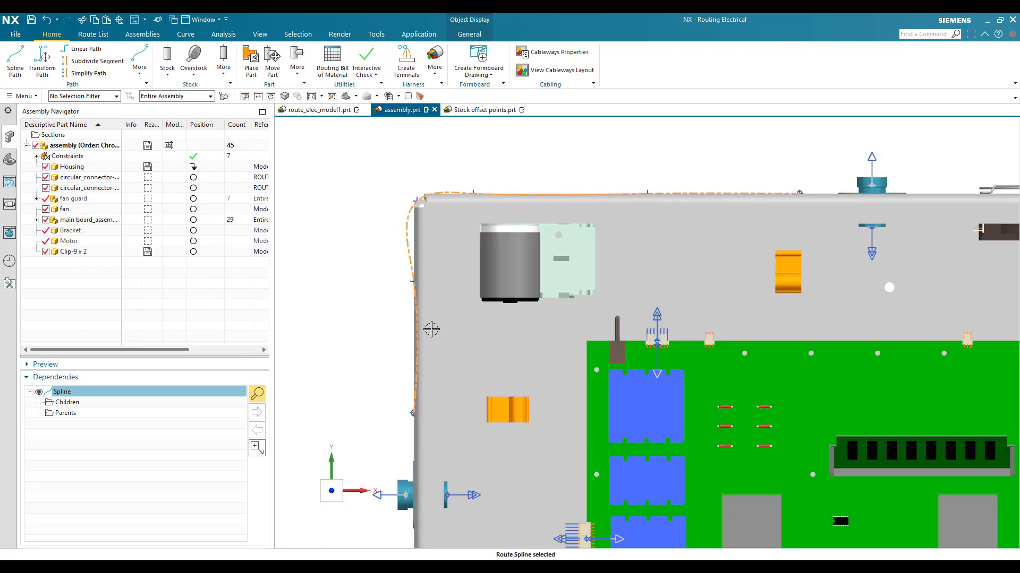
{"action": "scroll", "coordinate": [445, 230], "scroll_direction": "down", "scroll_amount": 5}
{"action": "scroll", "coordinate": [461, 181], "scroll_direction": "up", "scroll_amount": 7}
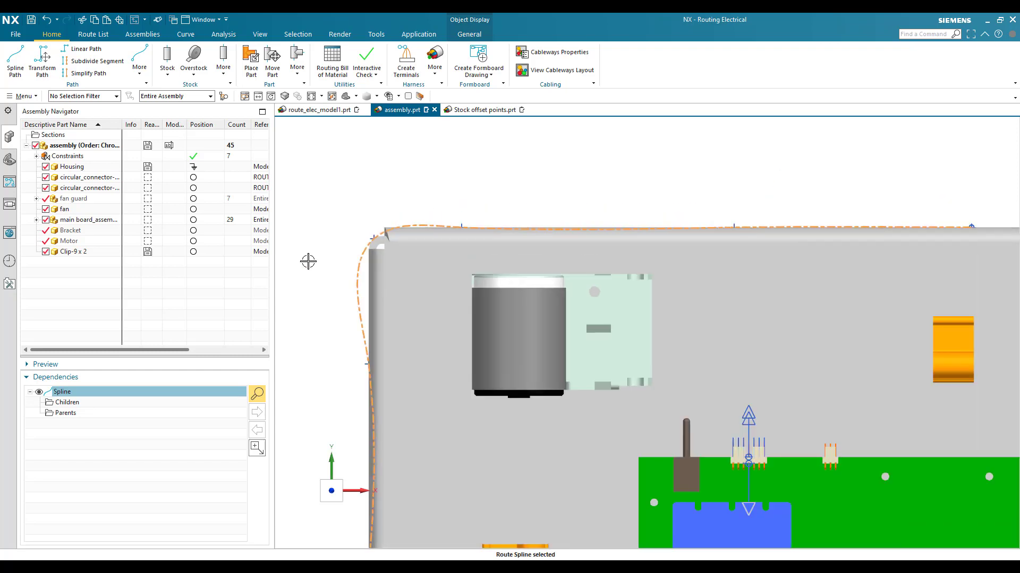
Edit the spline path along the housing's outer faces and give it circular stock with a 6 mm diameter.
{"action": "double_click", "coordinate": [357, 277]}
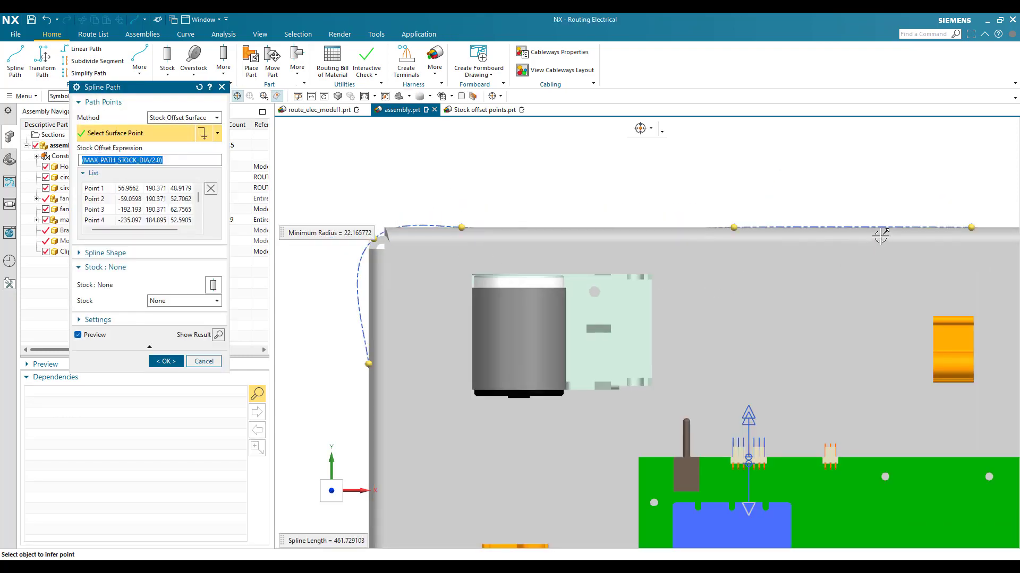
{"action": "scroll", "coordinate": [880, 237], "scroll_direction": "up", "scroll_amount": 3}
{"action": "left_click", "coordinate": [163, 301]}
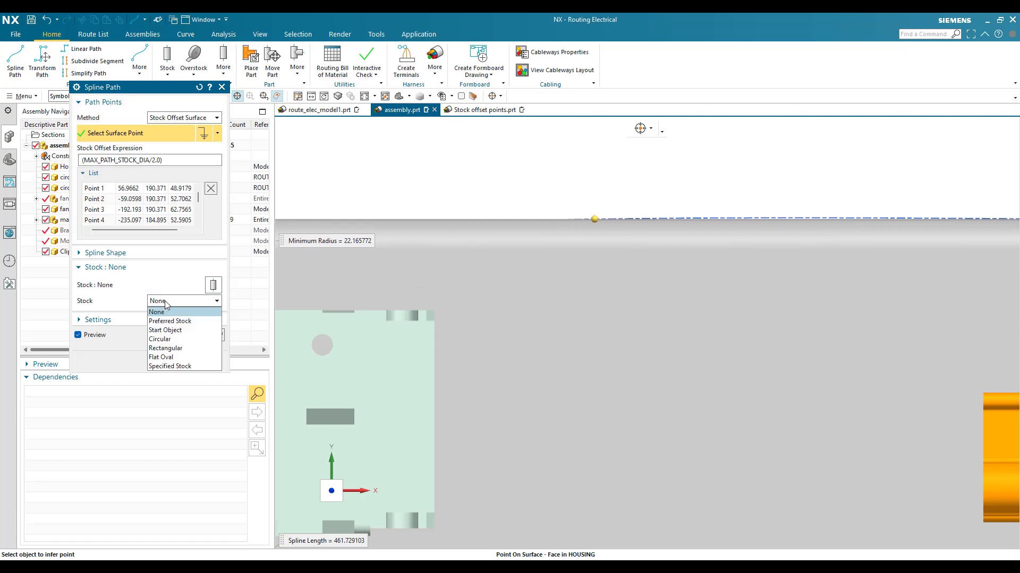
{"action": "left_click", "coordinate": [160, 339]}
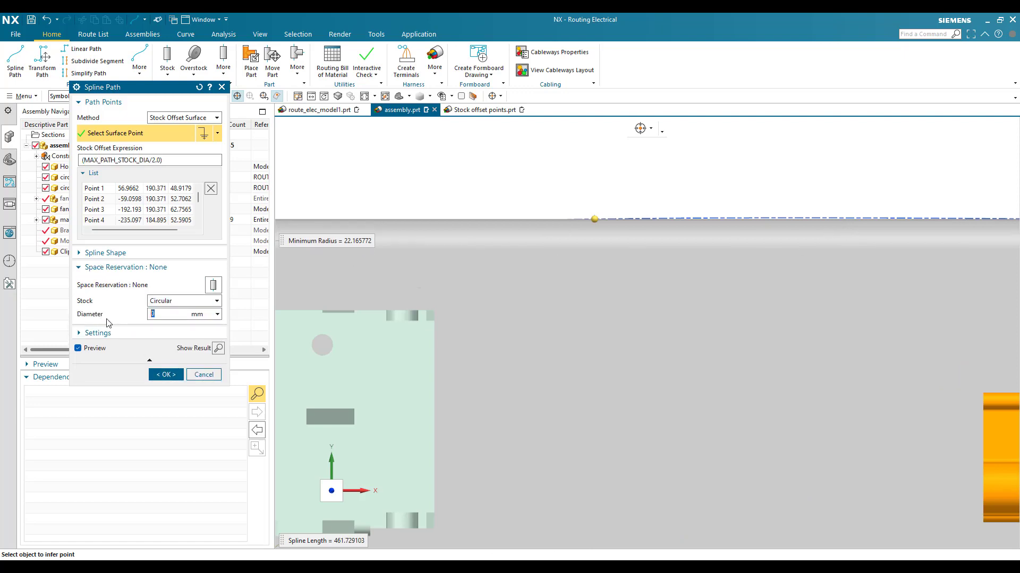
{"action": "key", "text": "Return"}
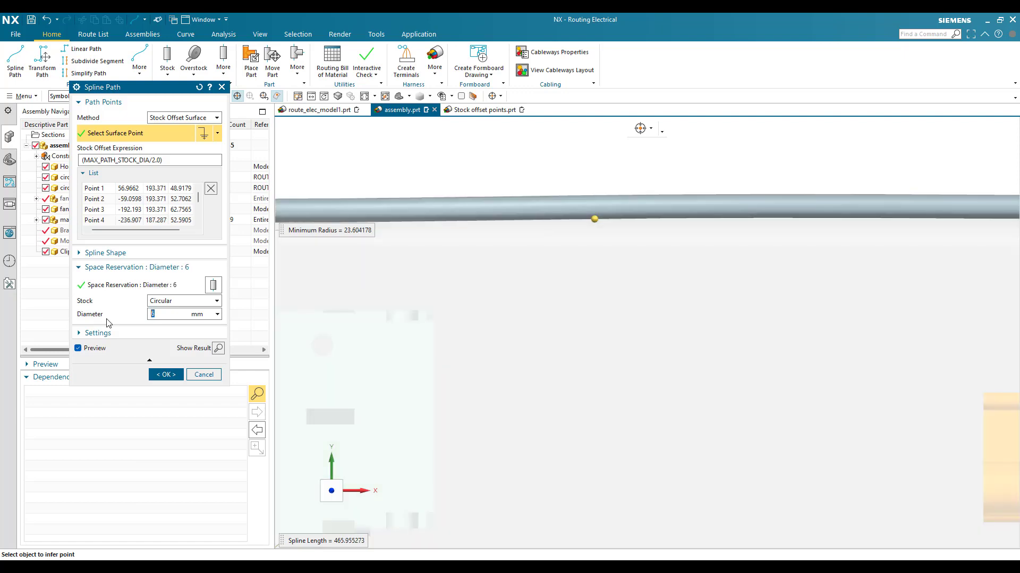
Examine the previewed stock's offset from the housing's upper face at the surface points and the path's free end.
{"action": "scroll", "coordinate": [568, 227], "scroll_direction": "down", "scroll_amount": 2}
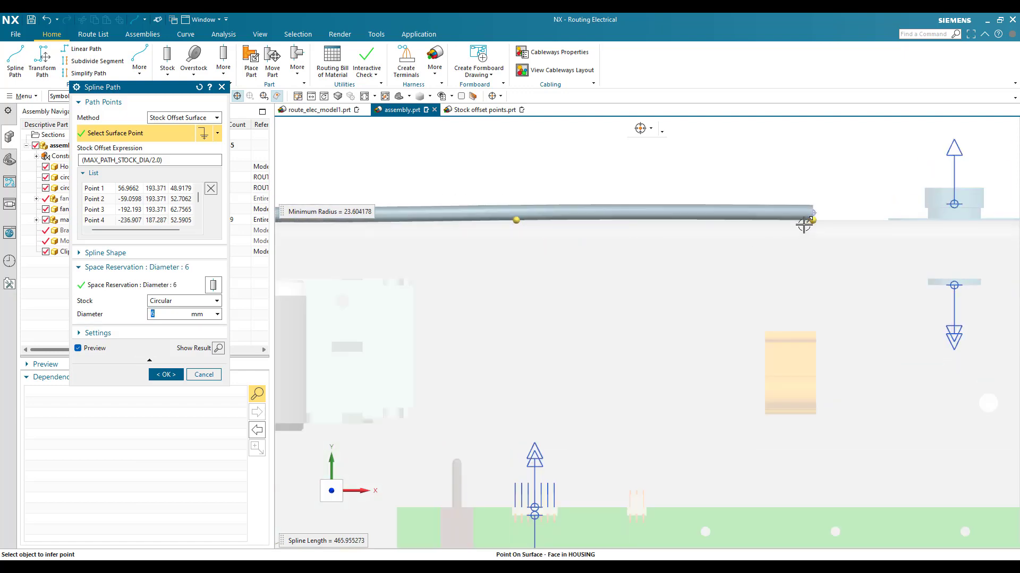
{"action": "scroll", "coordinate": [801, 221], "scroll_direction": "up", "scroll_amount": 5}
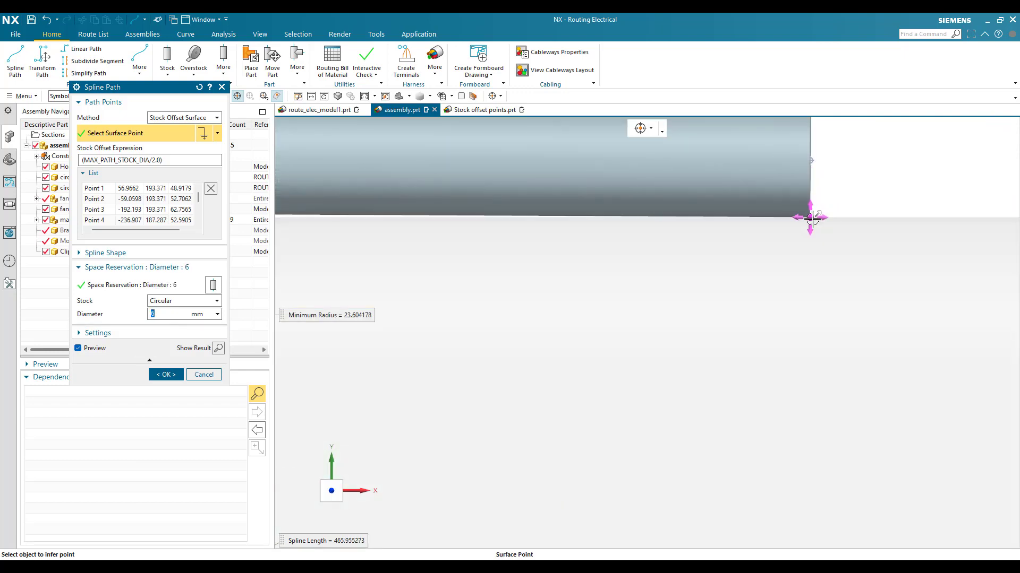
{"action": "scroll", "coordinate": [815, 218], "scroll_direction": "down", "scroll_amount": 2}
{"action": "scroll", "coordinate": [821, 218], "scroll_direction": "down", "scroll_amount": 1}
{"action": "scroll", "coordinate": [347, 213], "scroll_direction": "up", "scroll_amount": 3}
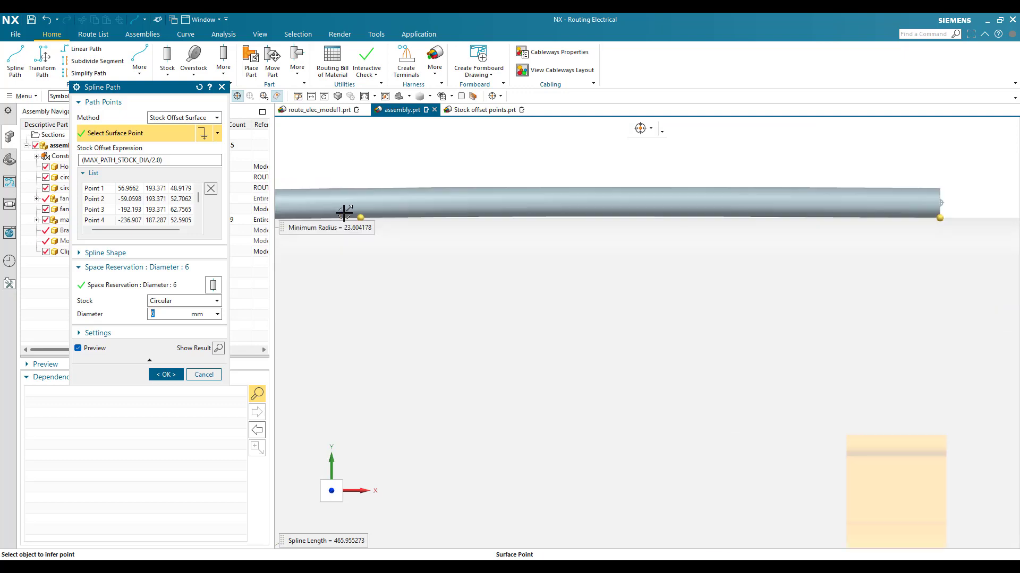
{"action": "scroll", "coordinate": [364, 199], "scroll_direction": "down", "scroll_amount": 5}
{"action": "middle_click_drag", "start_coordinate": [628, 198], "coordinate": [617, 209]}
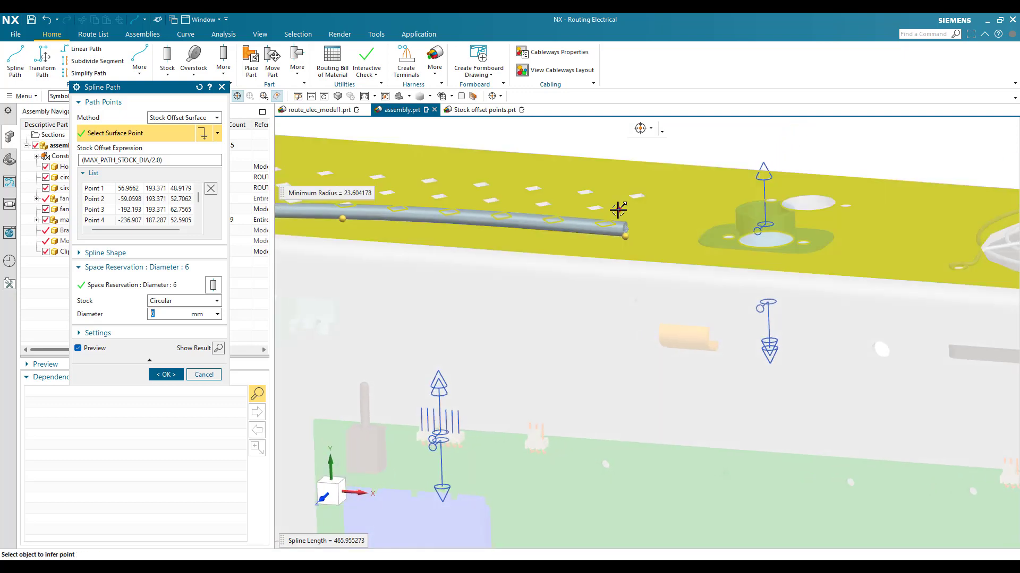
{"action": "scroll", "coordinate": [623, 230], "scroll_direction": "up", "scroll_amount": 8}
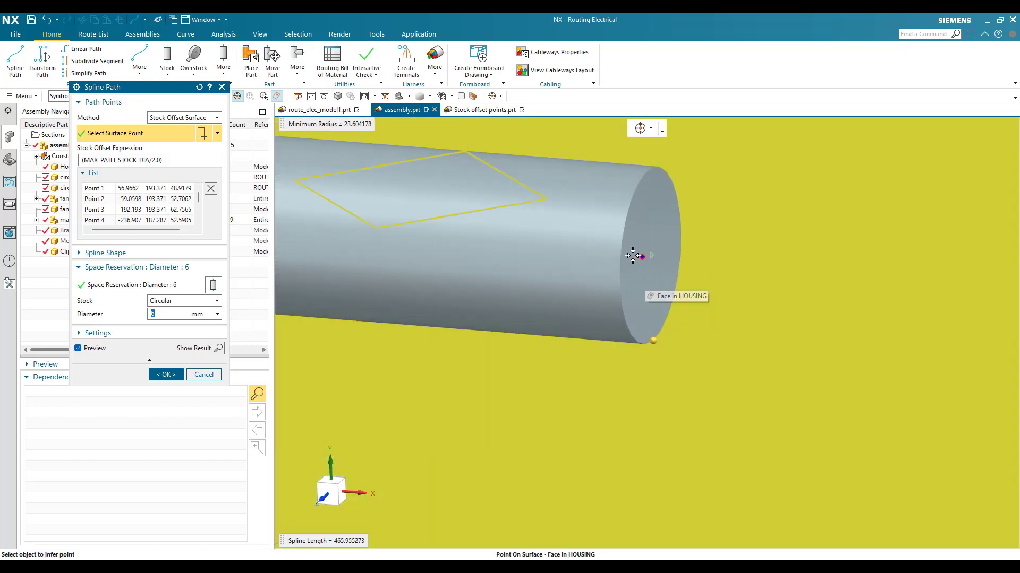
{"action": "scroll", "coordinate": [704, 244], "scroll_direction": "down", "scroll_amount": 7}
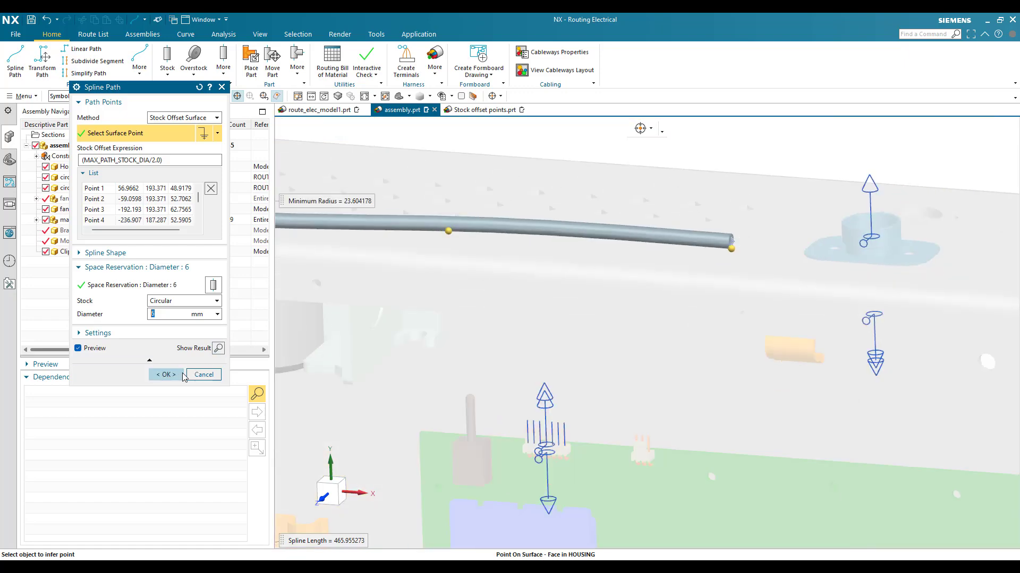
Apply the circular stock to the spline path and inspect its fit against the housing at the corner and free end.
{"action": "left_click", "coordinate": [166, 375]}
{"action": "key", "text": "ctrl+alt+f"}
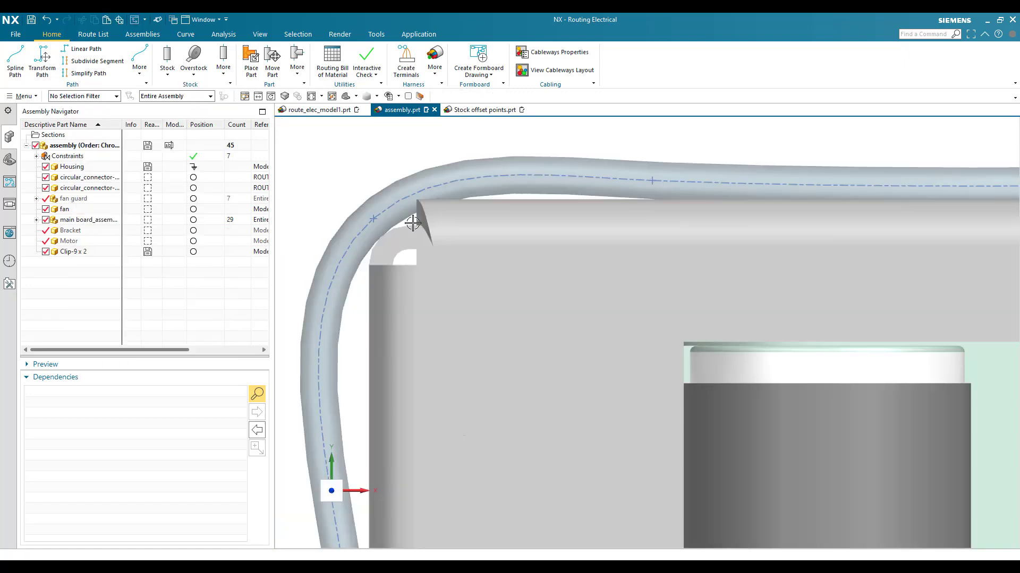
{"action": "scroll", "coordinate": [427, 226], "scroll_direction": "down", "scroll_amount": 4}
{"action": "scroll", "coordinate": [790, 214], "scroll_direction": "up", "scroll_amount": 5}
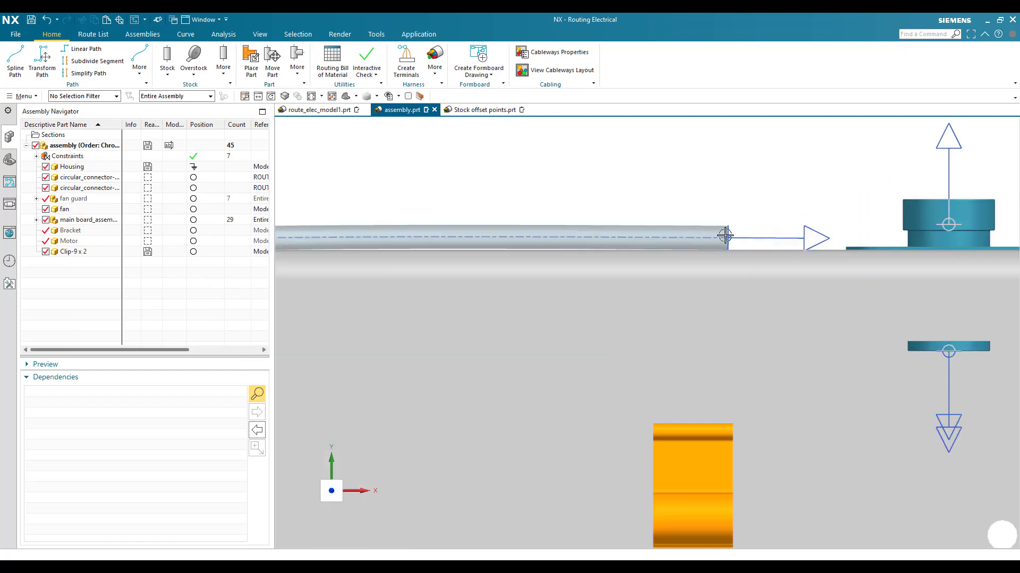
{"action": "scroll", "coordinate": [720, 214], "scroll_direction": "down", "scroll_amount": 2}
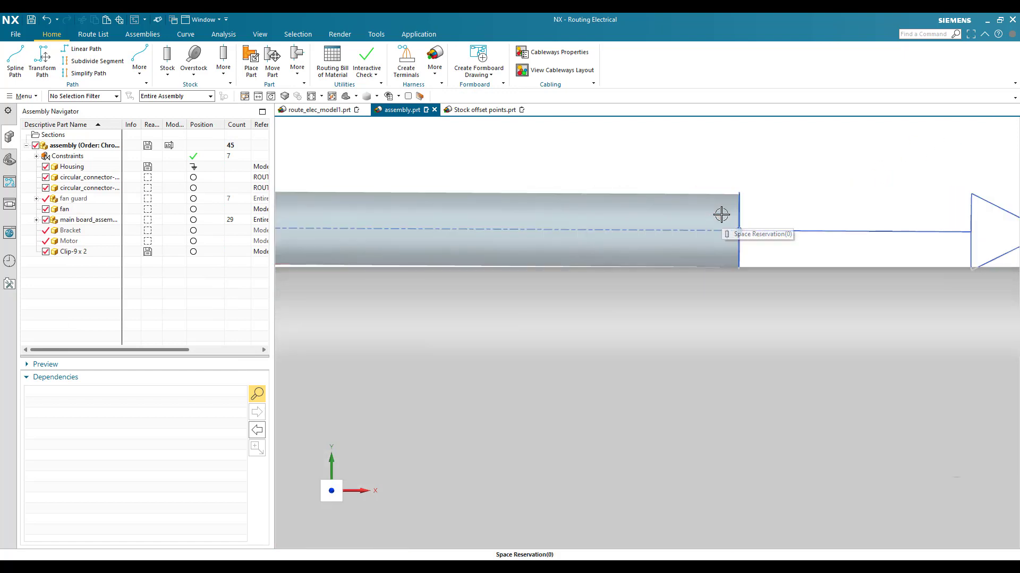
{"action": "middle_click_drag", "start_coordinate": [721, 215], "coordinate": [696, 222]}
{"action": "scroll", "coordinate": [697, 221], "scroll_direction": "down", "scroll_amount": 4}
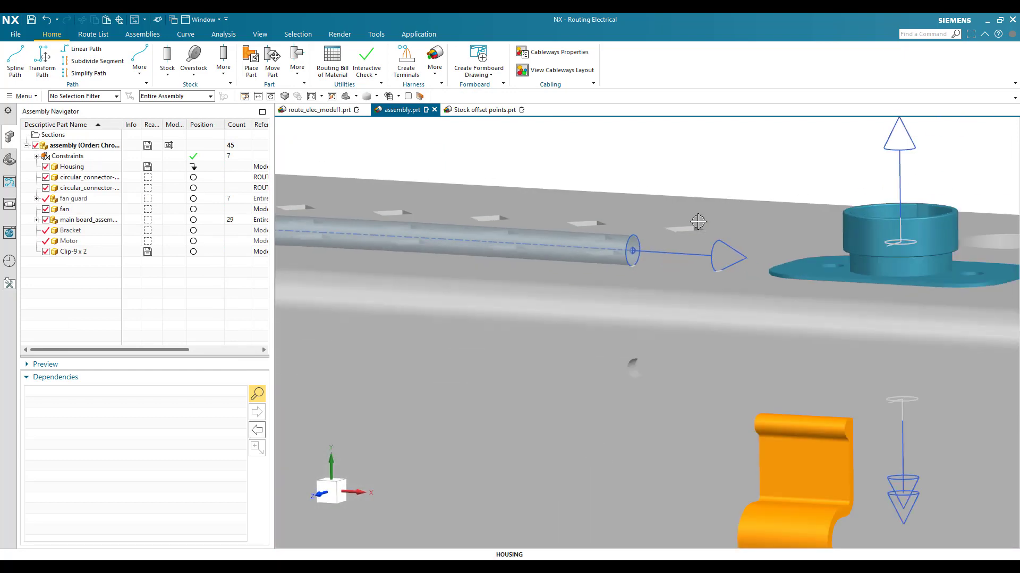